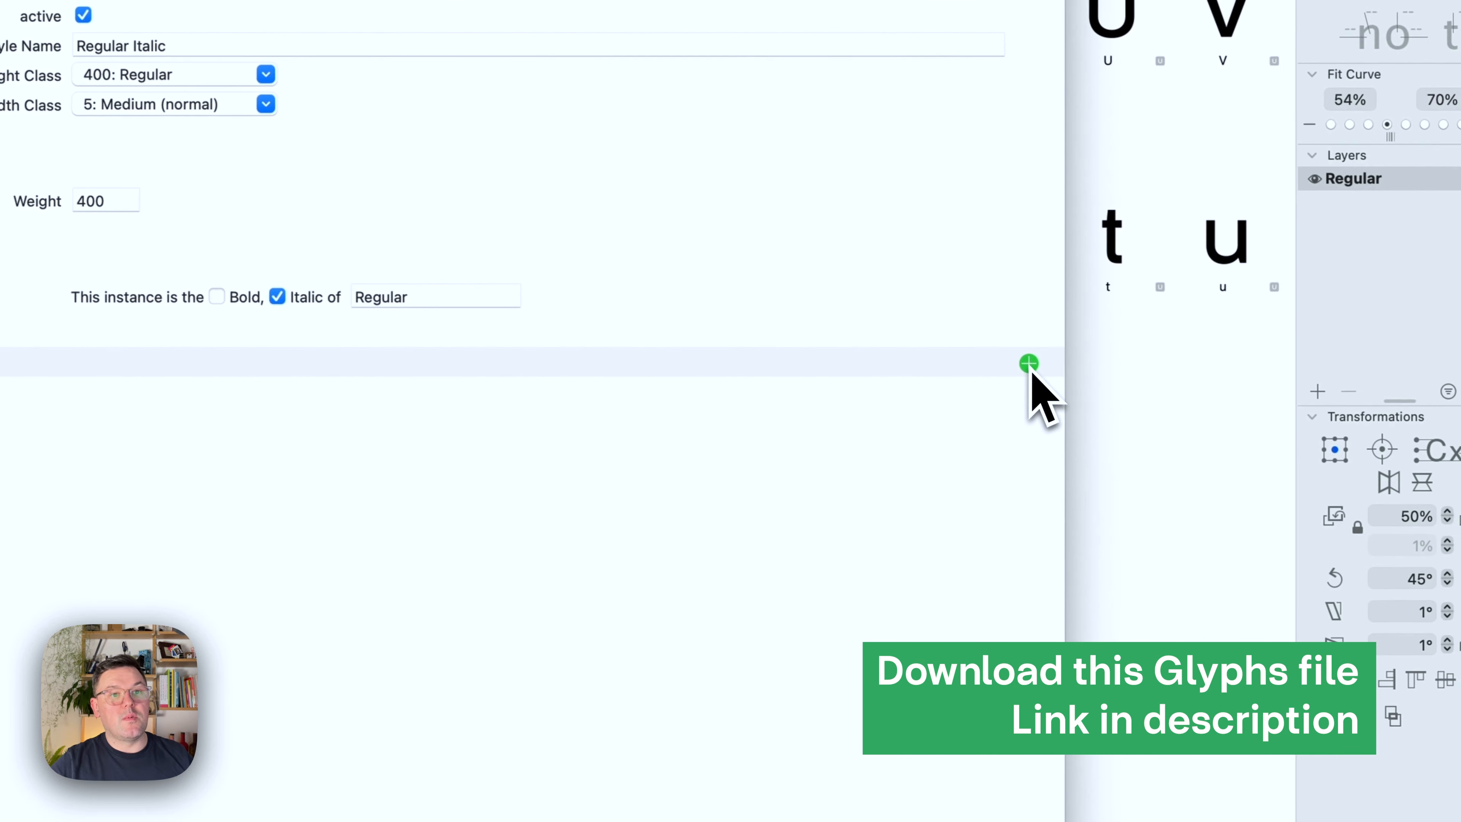
Step: Add a PreFilter custom parameter with the value Decompose to the Regular Italic export instance
left_click(1082, 371)
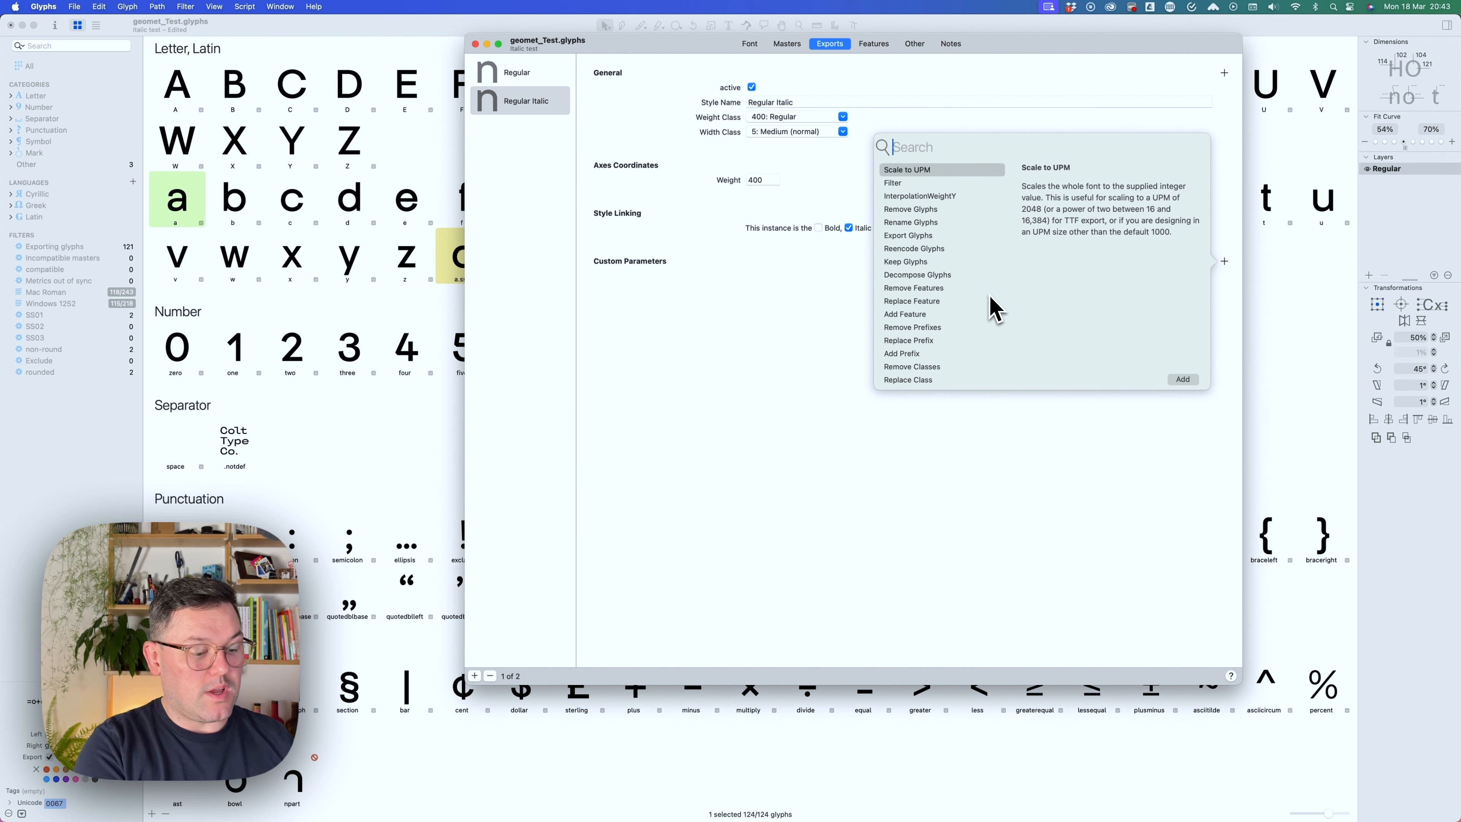
type("ref")
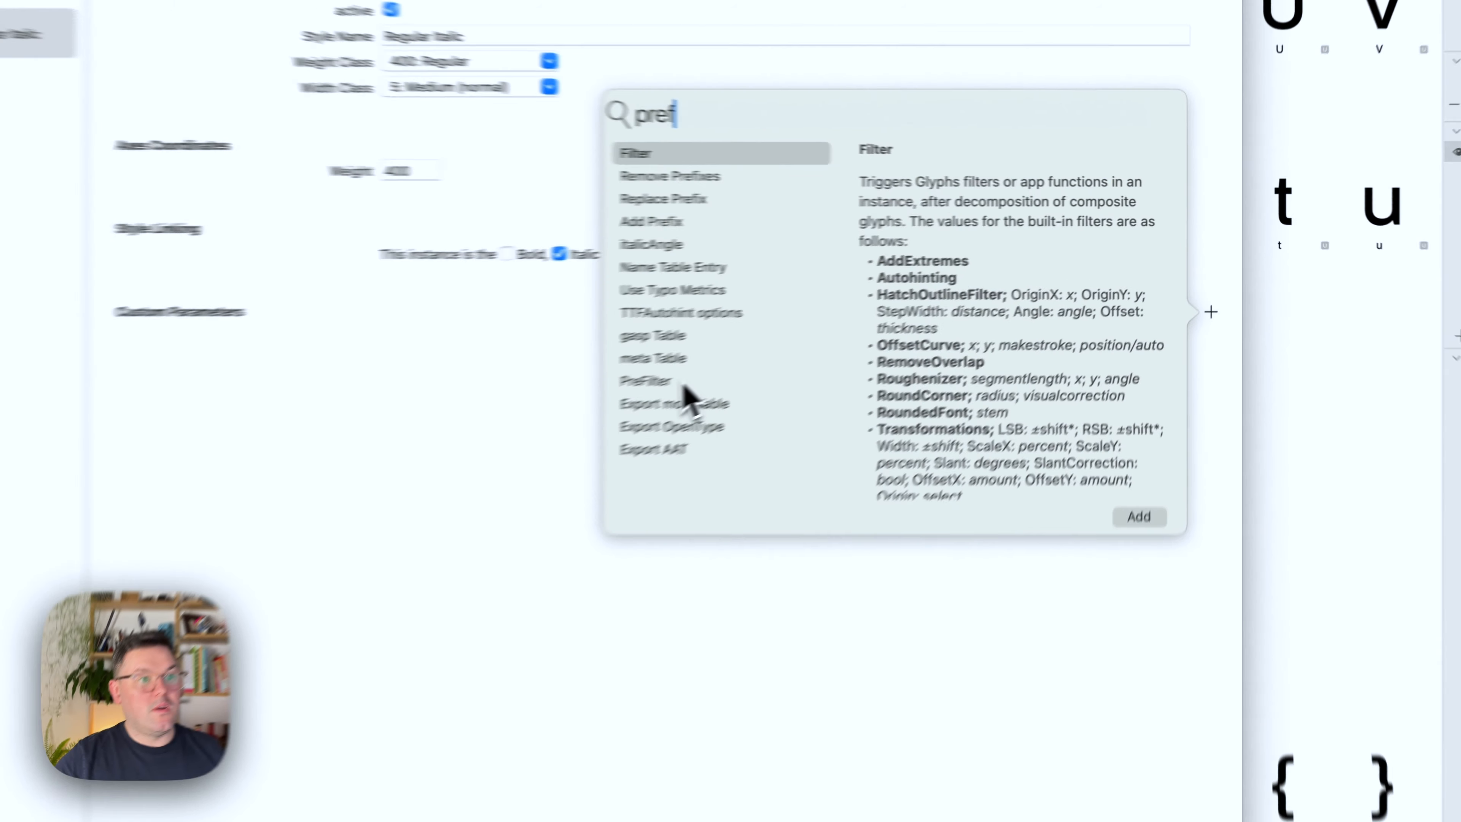
double_click(926, 301)
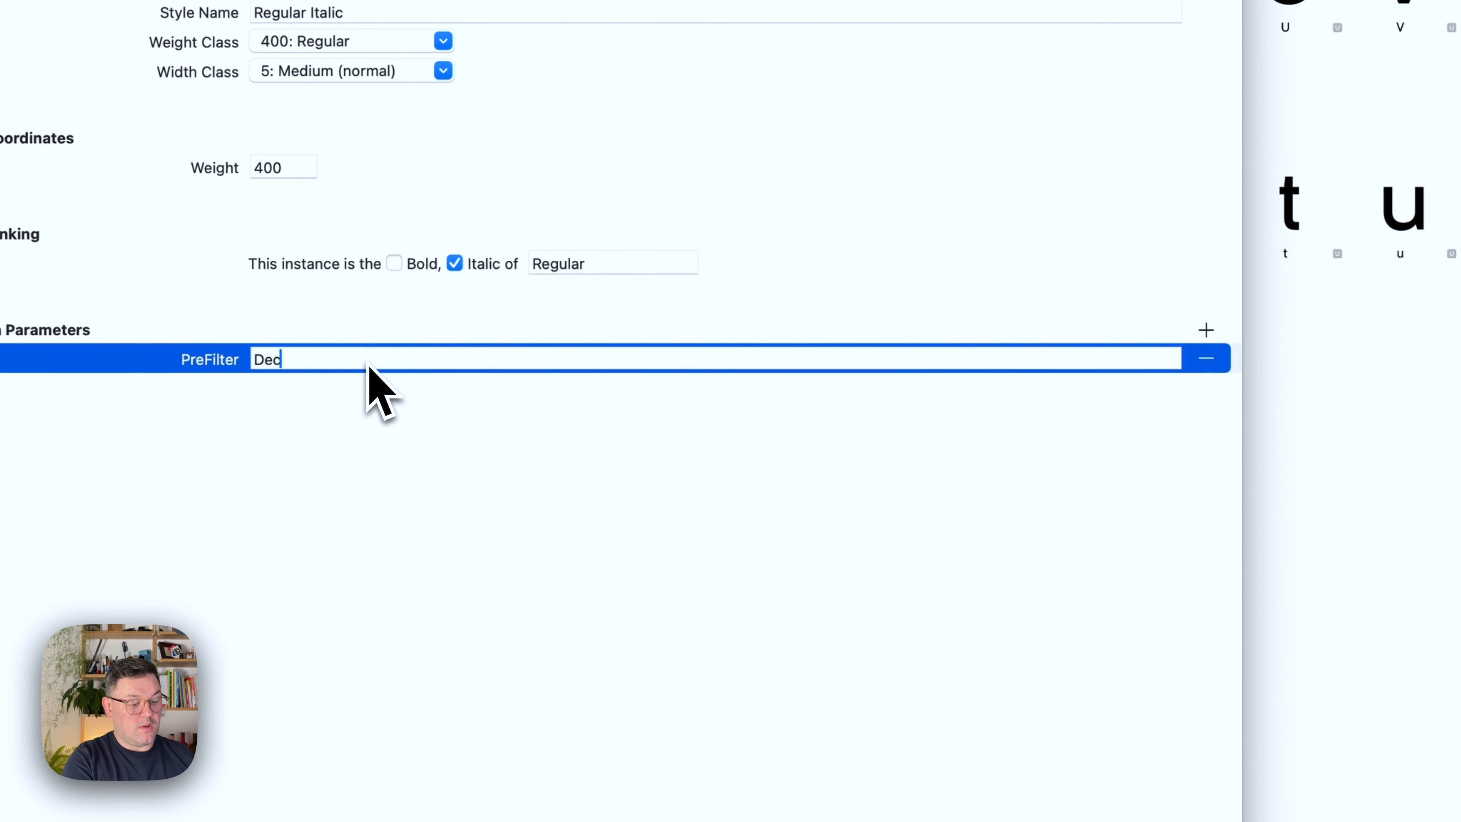
left_click(368, 490)
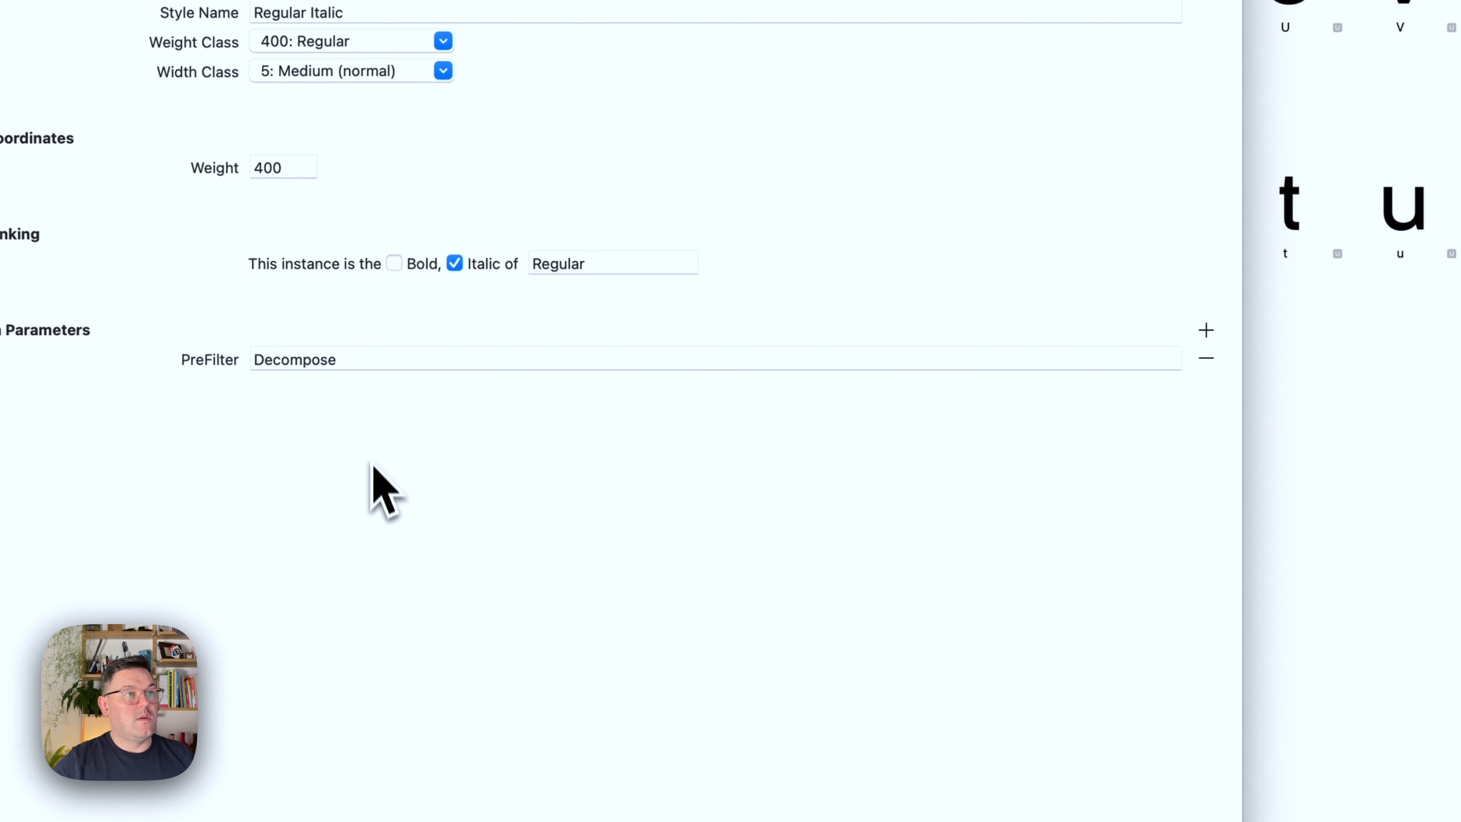
Step: Add a second PreFilter custom parameter with the value RemoveOverlap to the Regular Italic instance
left_click(1207, 330)
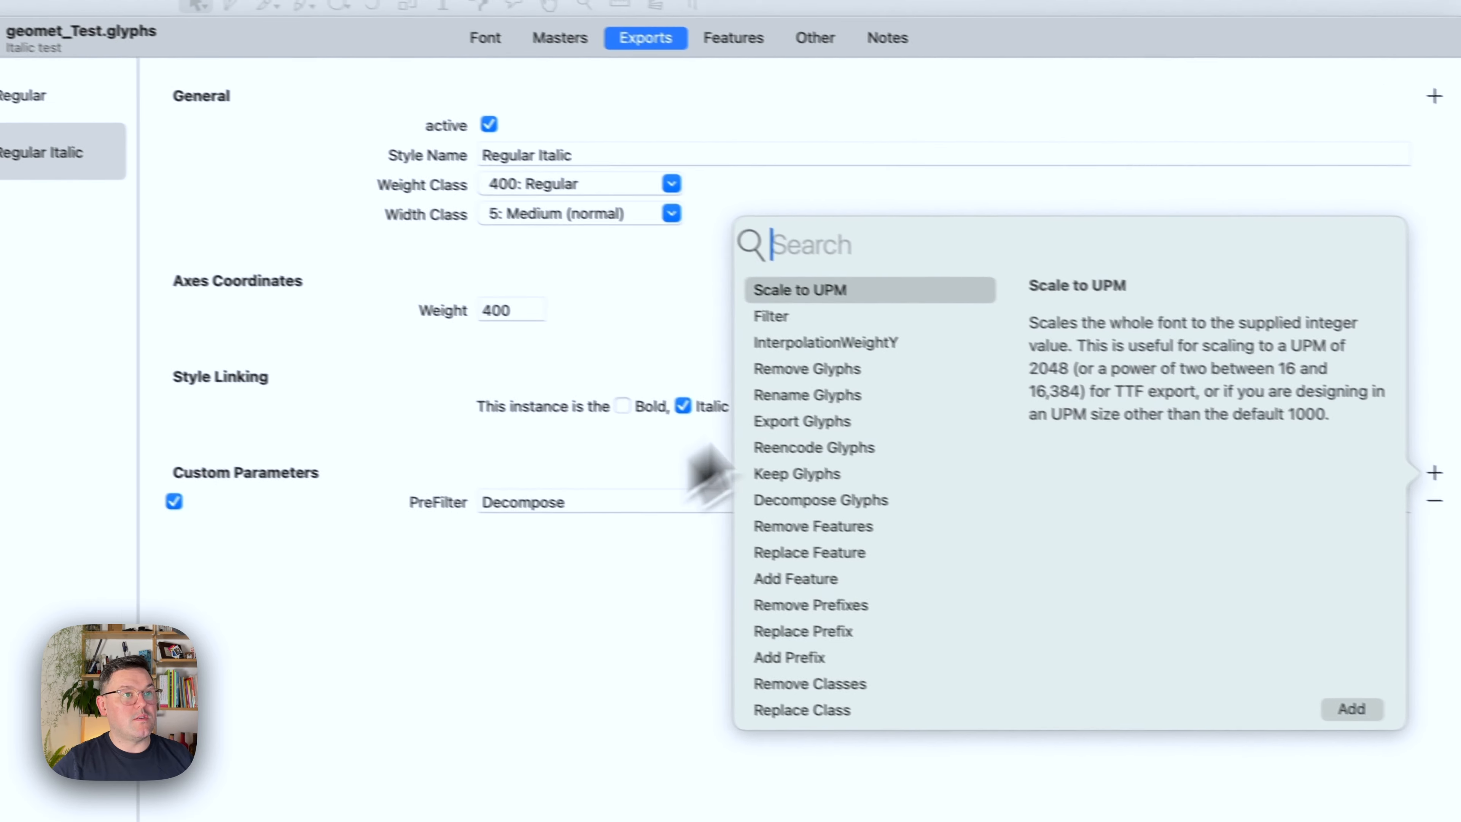
type("prefi")
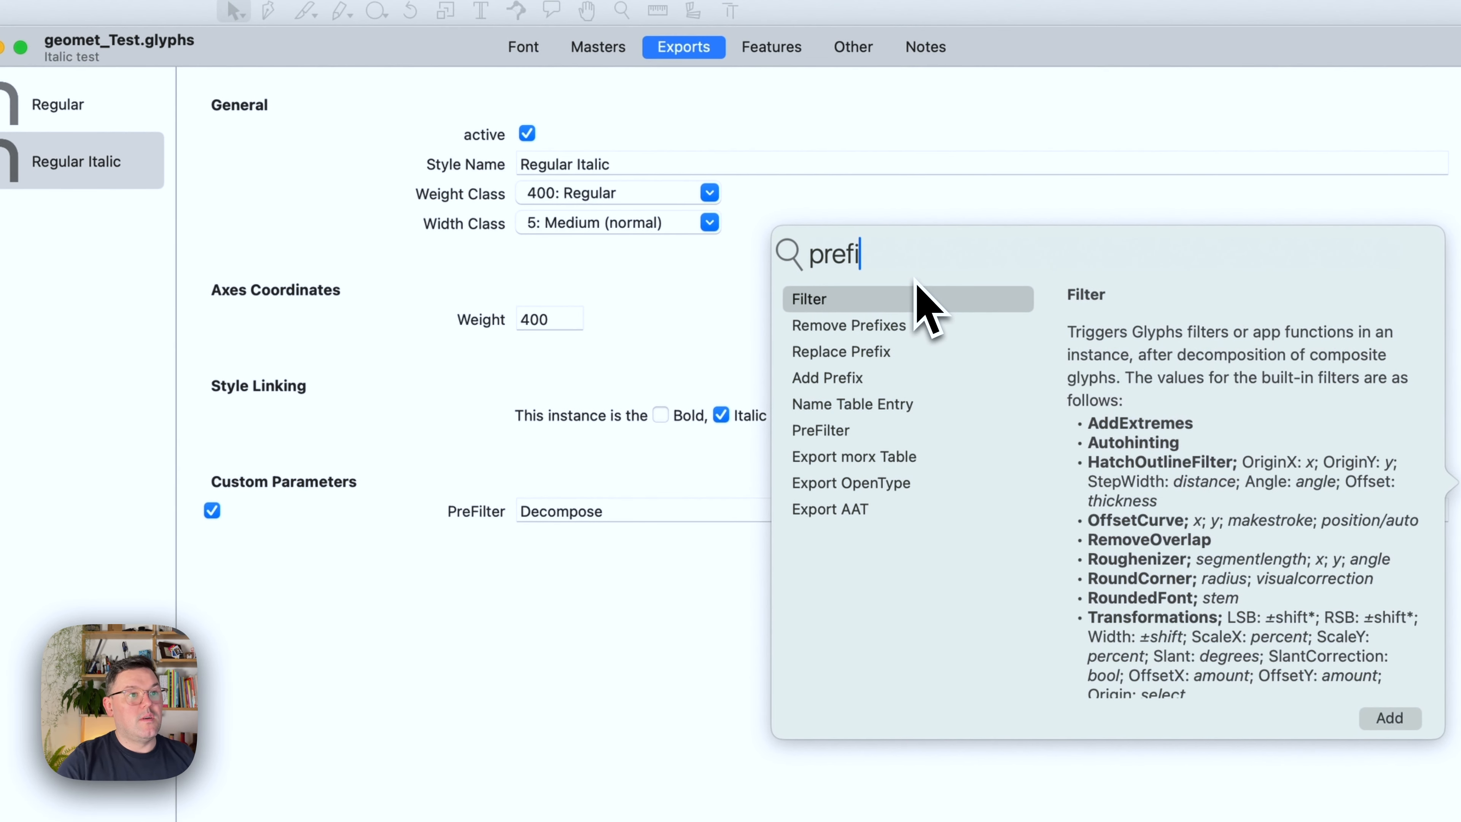
left_click(843, 431)
key("Return")
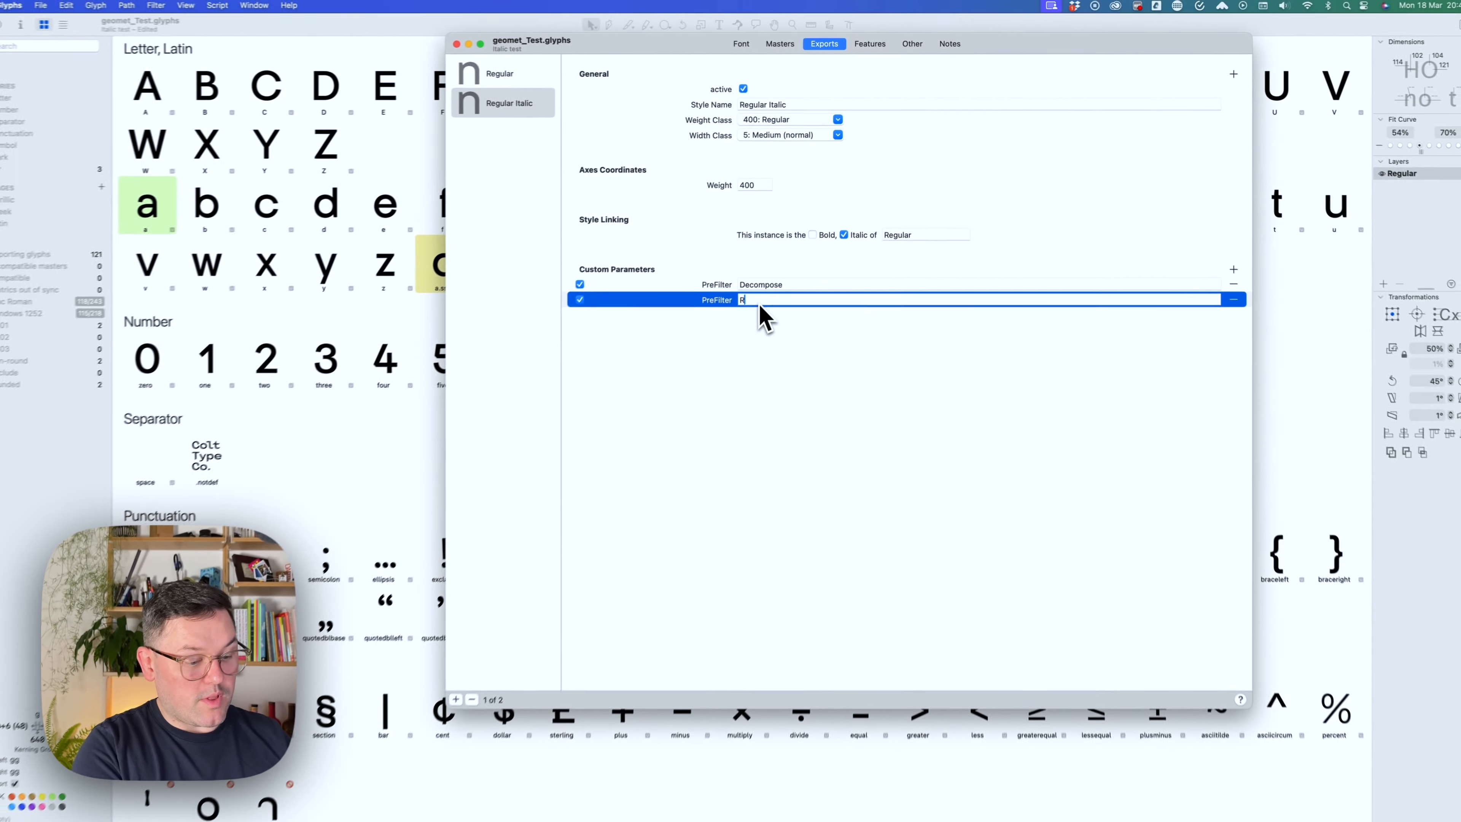
type("Re")
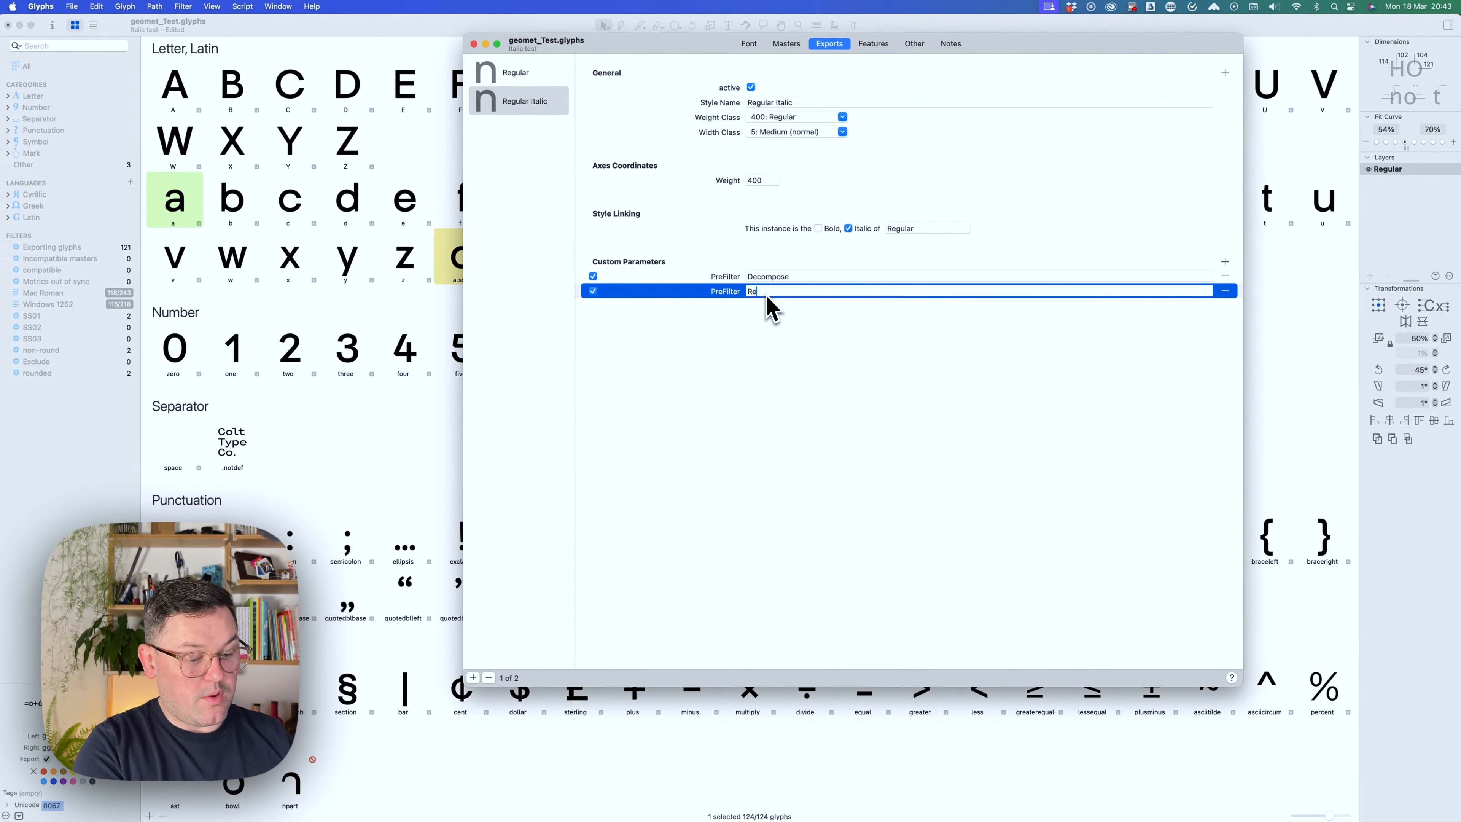
type("move")
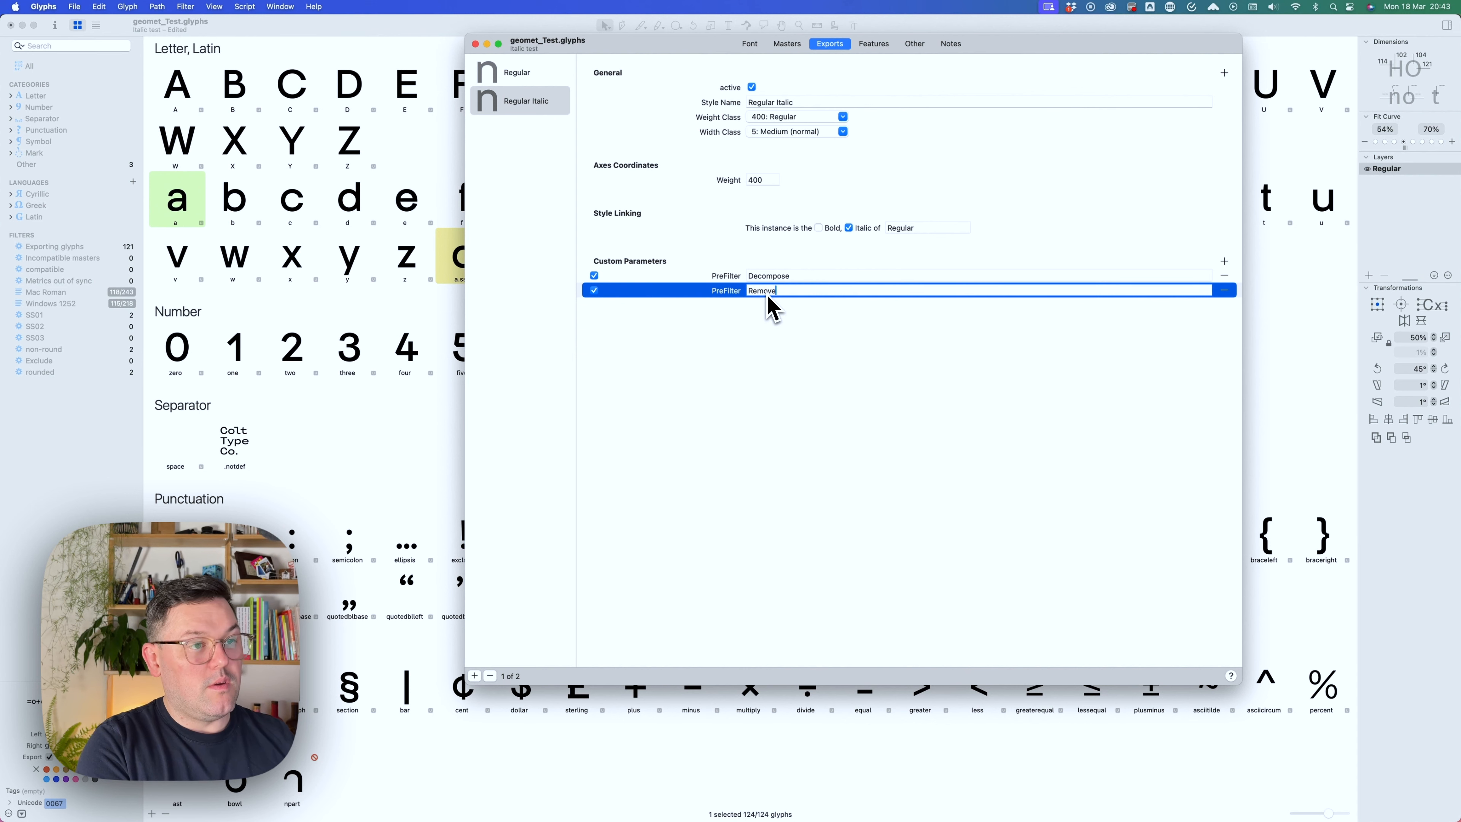
type("Overlap")
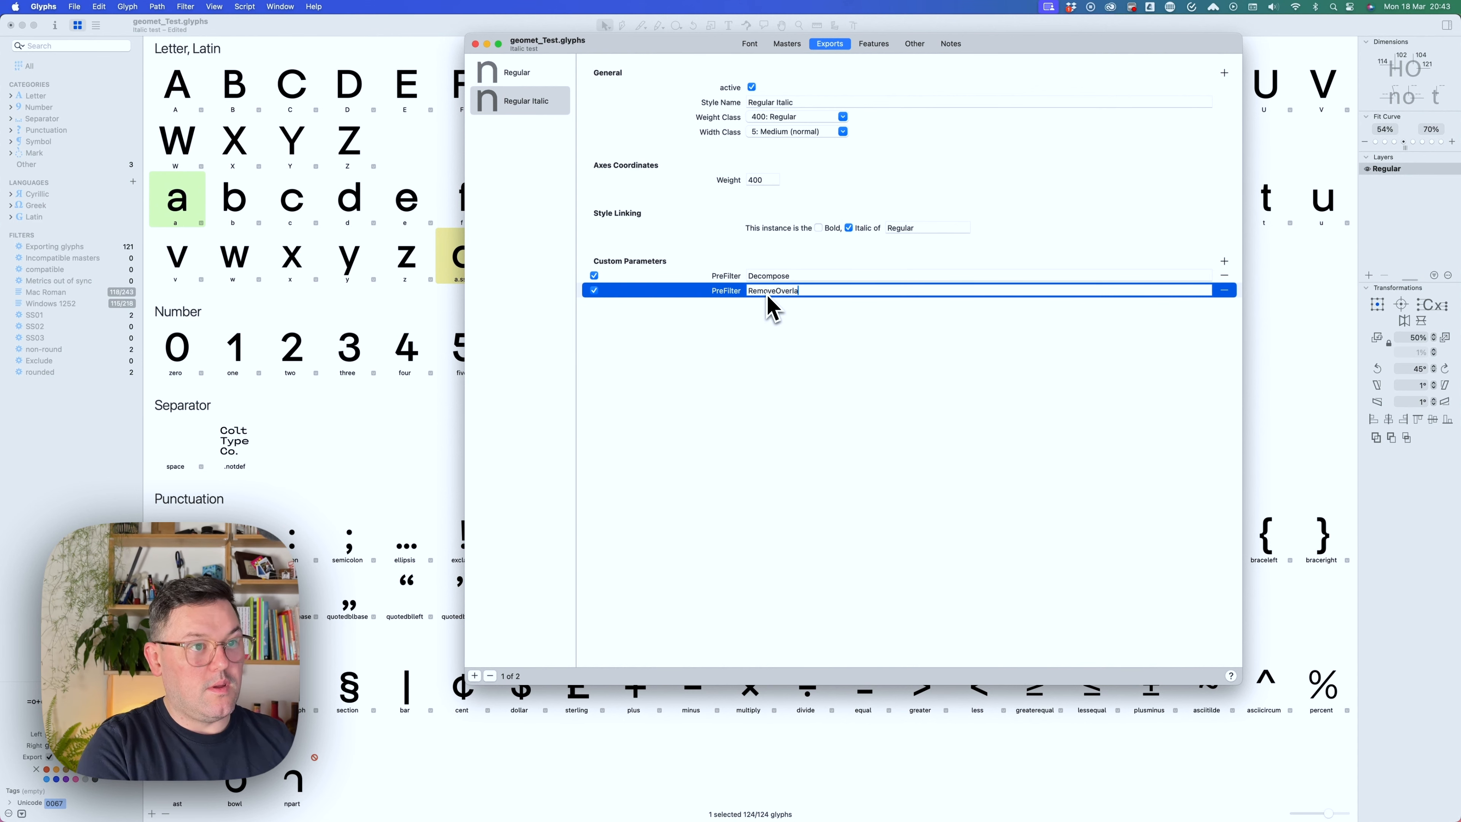
key("Return")
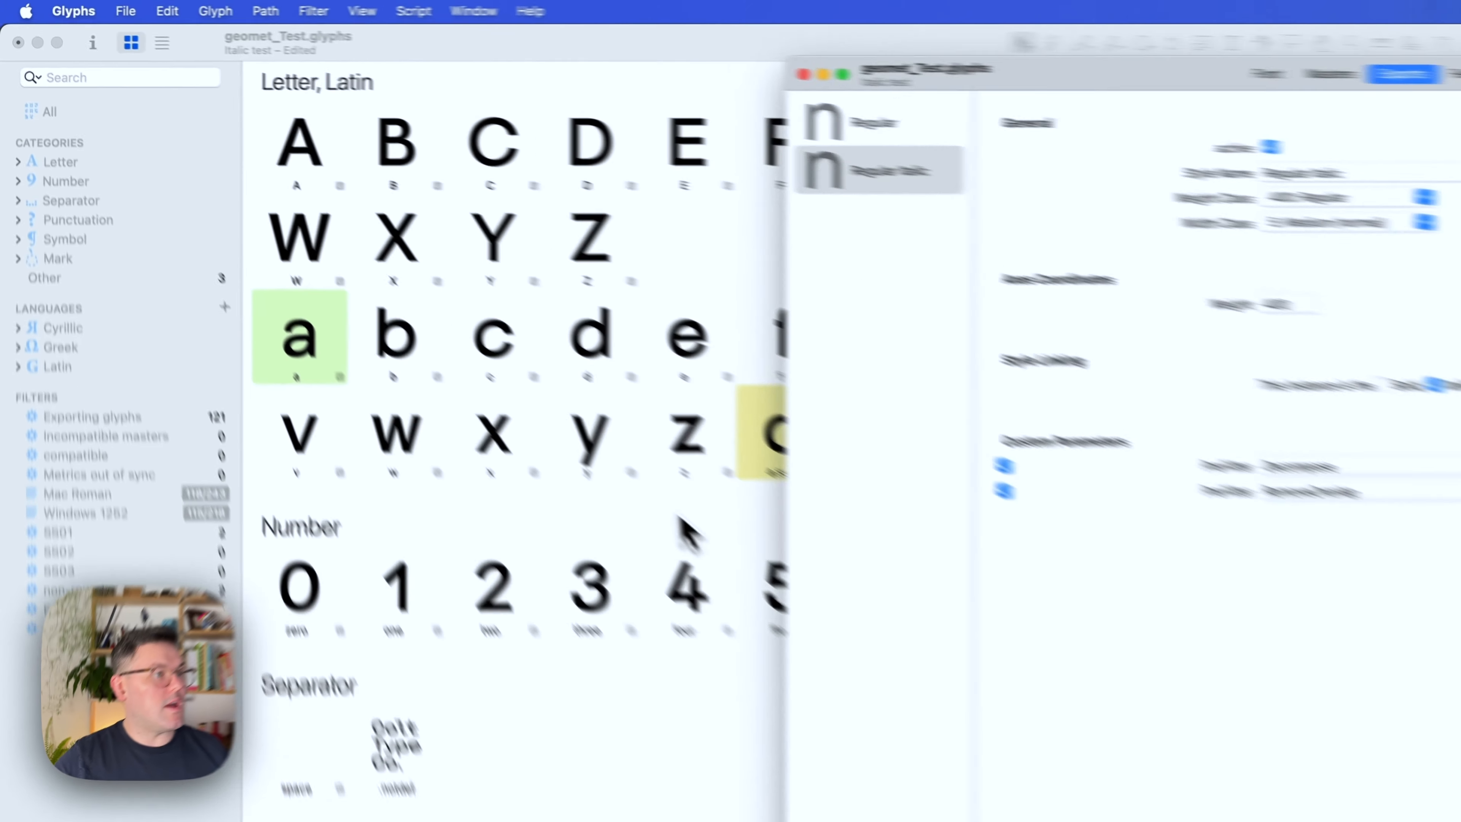
Step: Open the capital E glyph for editing and set a 10° slant from the baseline in the Transformations filter
left_click(397, 301)
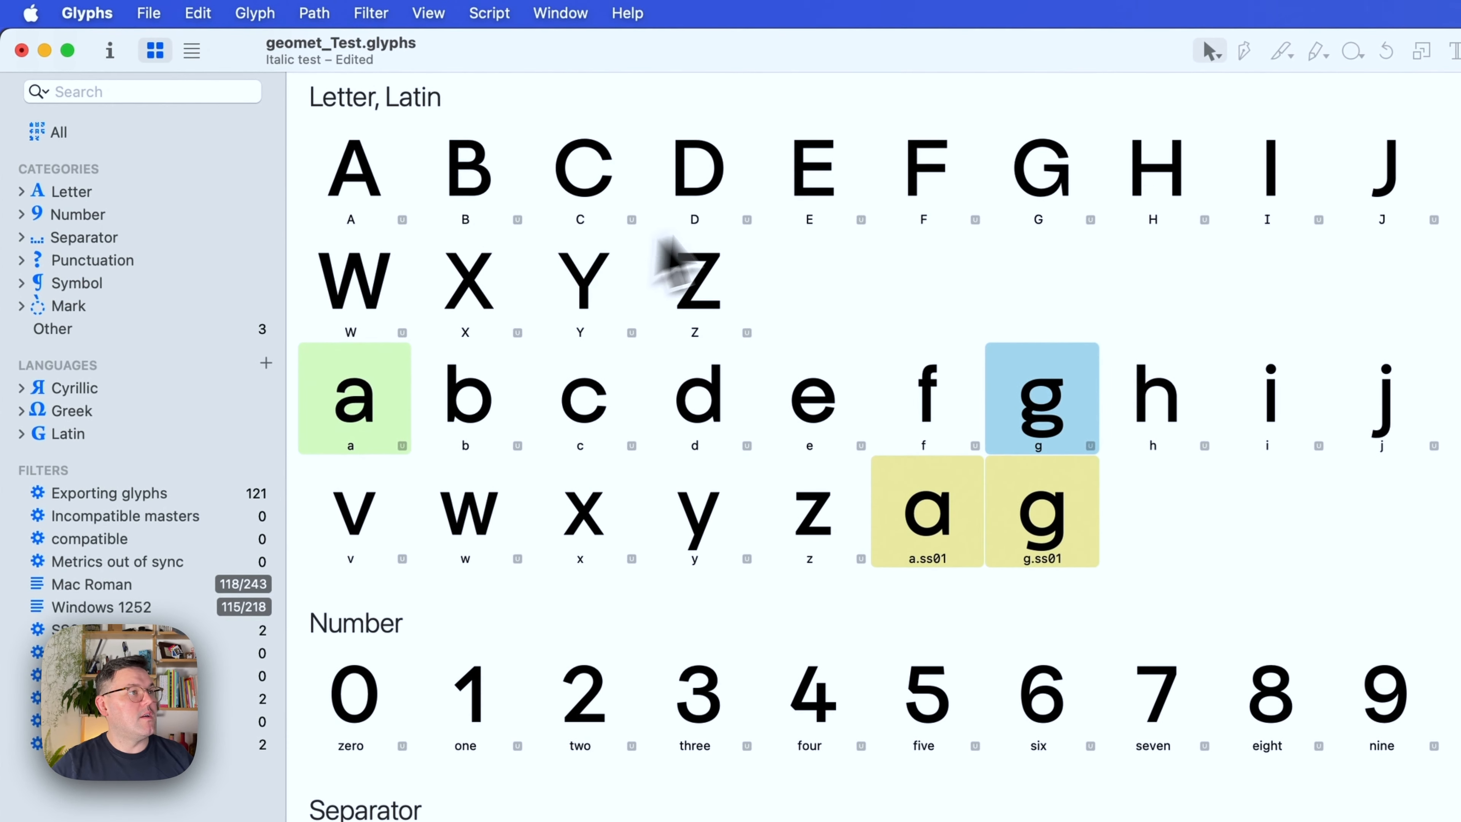
left_click(831, 190)
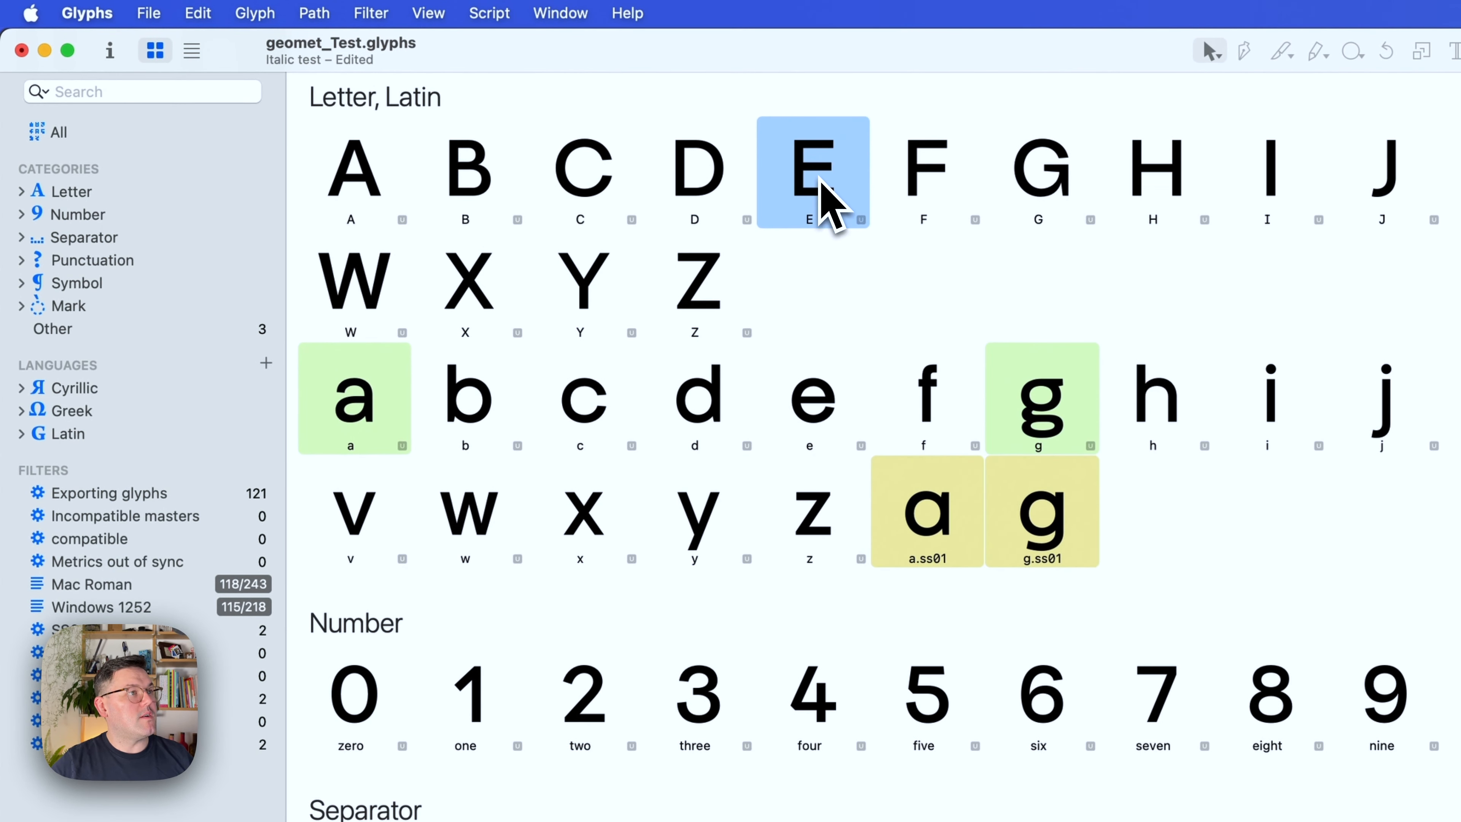
double_click(832, 190)
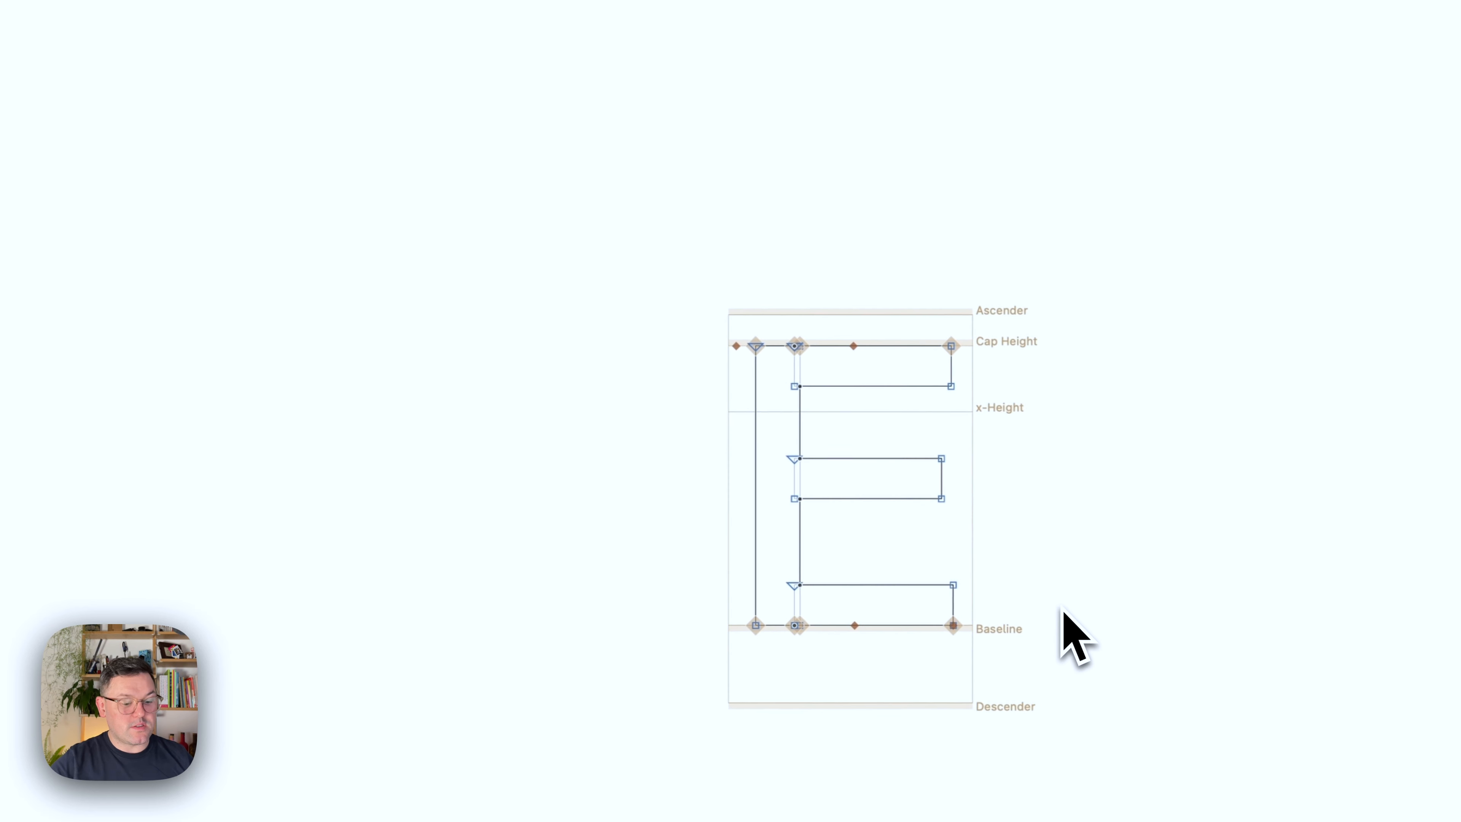
key("super+plus")
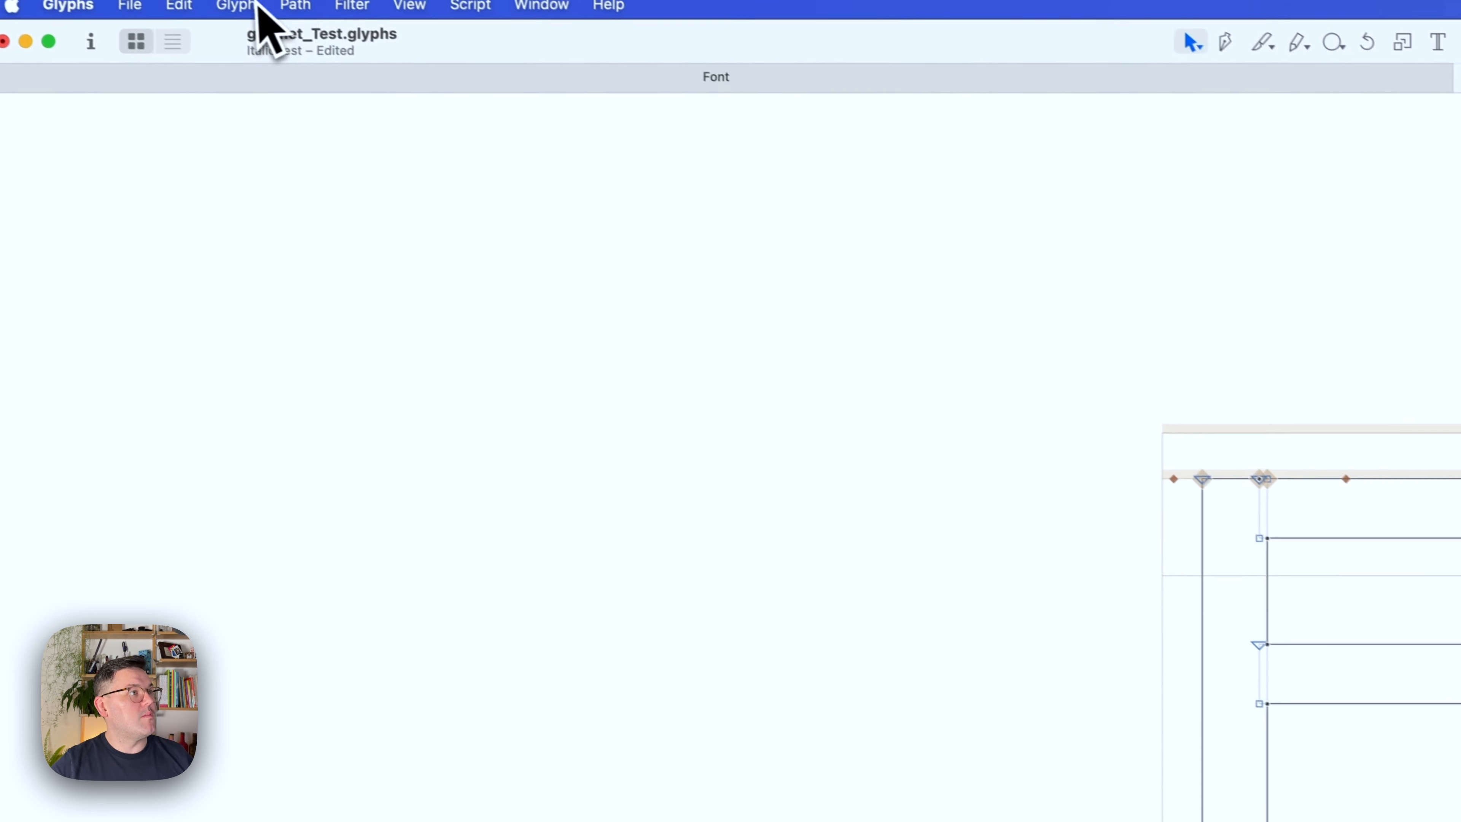
left_click(295, 5)
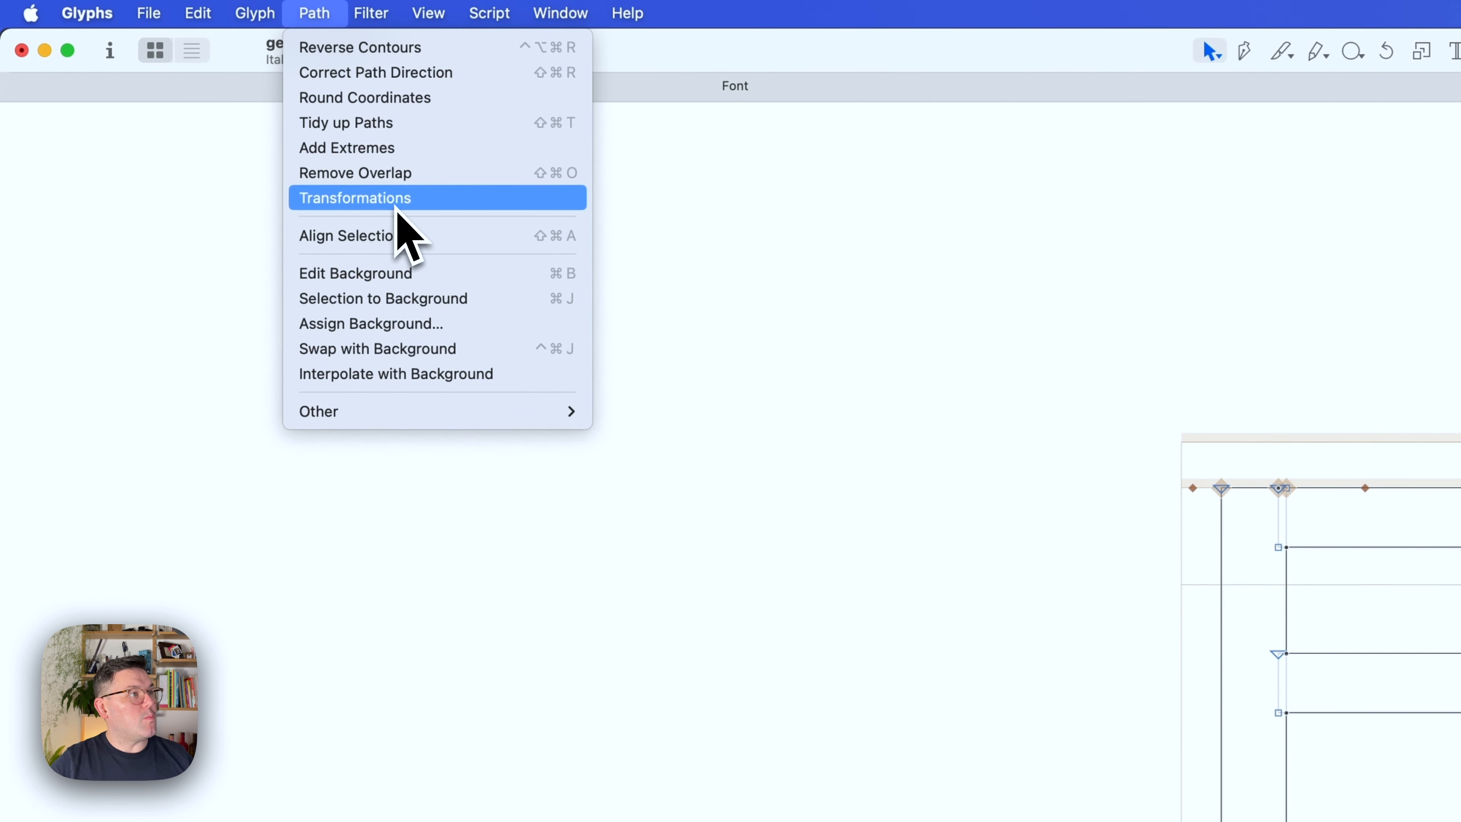
left_click(415, 201)
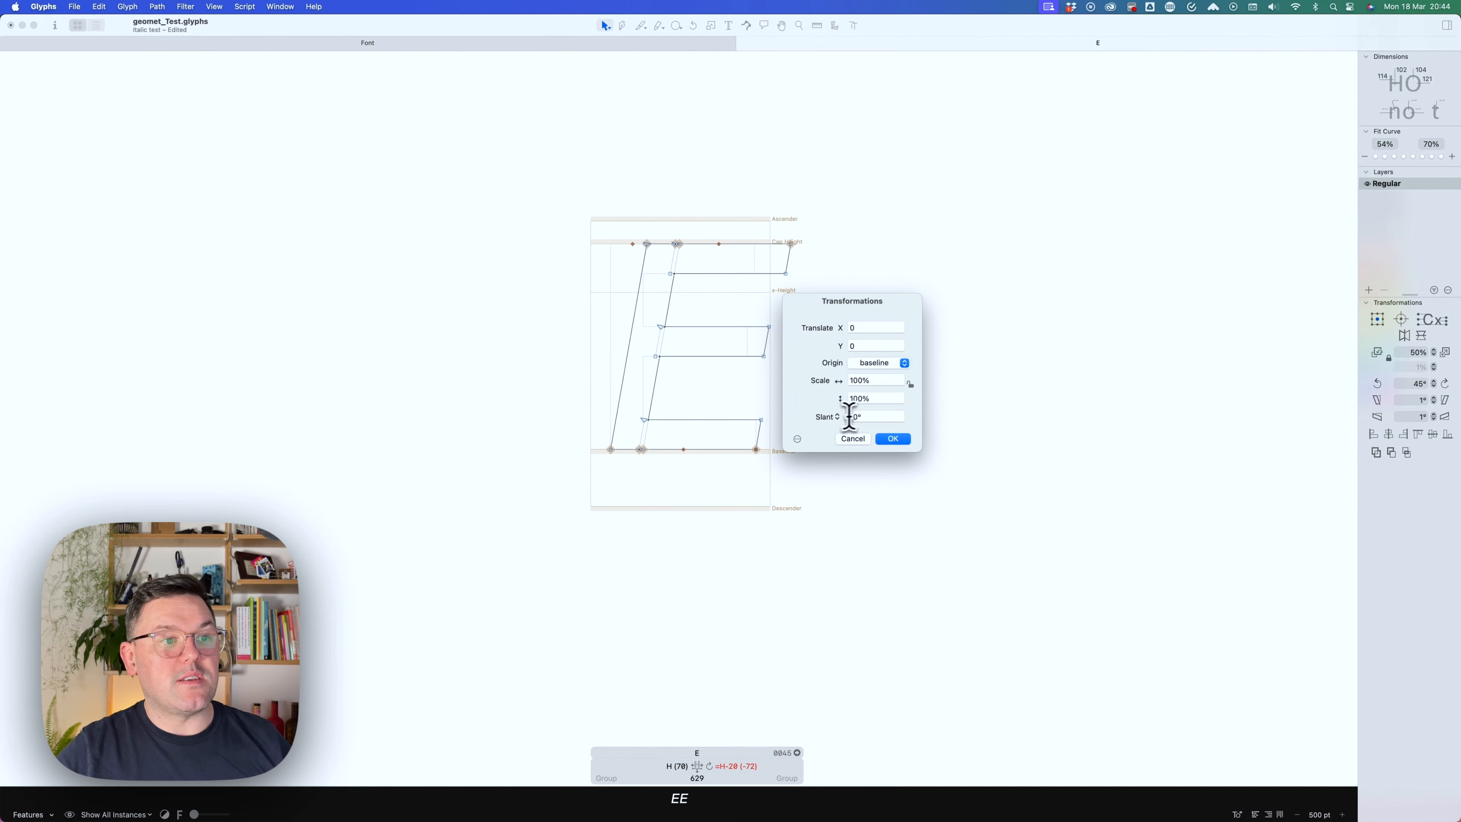
left_click(851, 416)
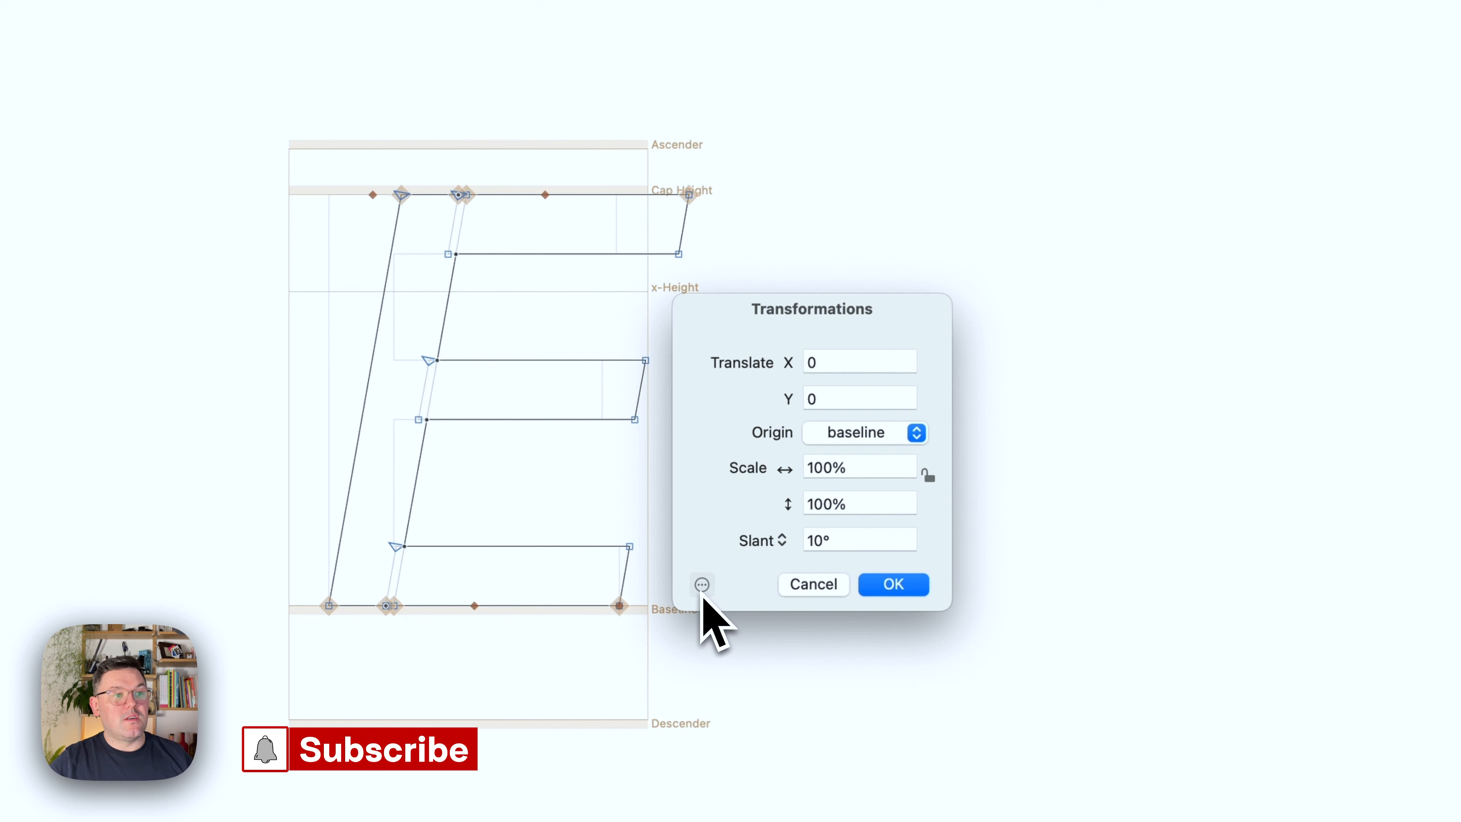
Step: Copy the slant settings as a Filter parameter without applying them to the E, and paste it into Regular Italic's custom parameters
left_click(702, 586)
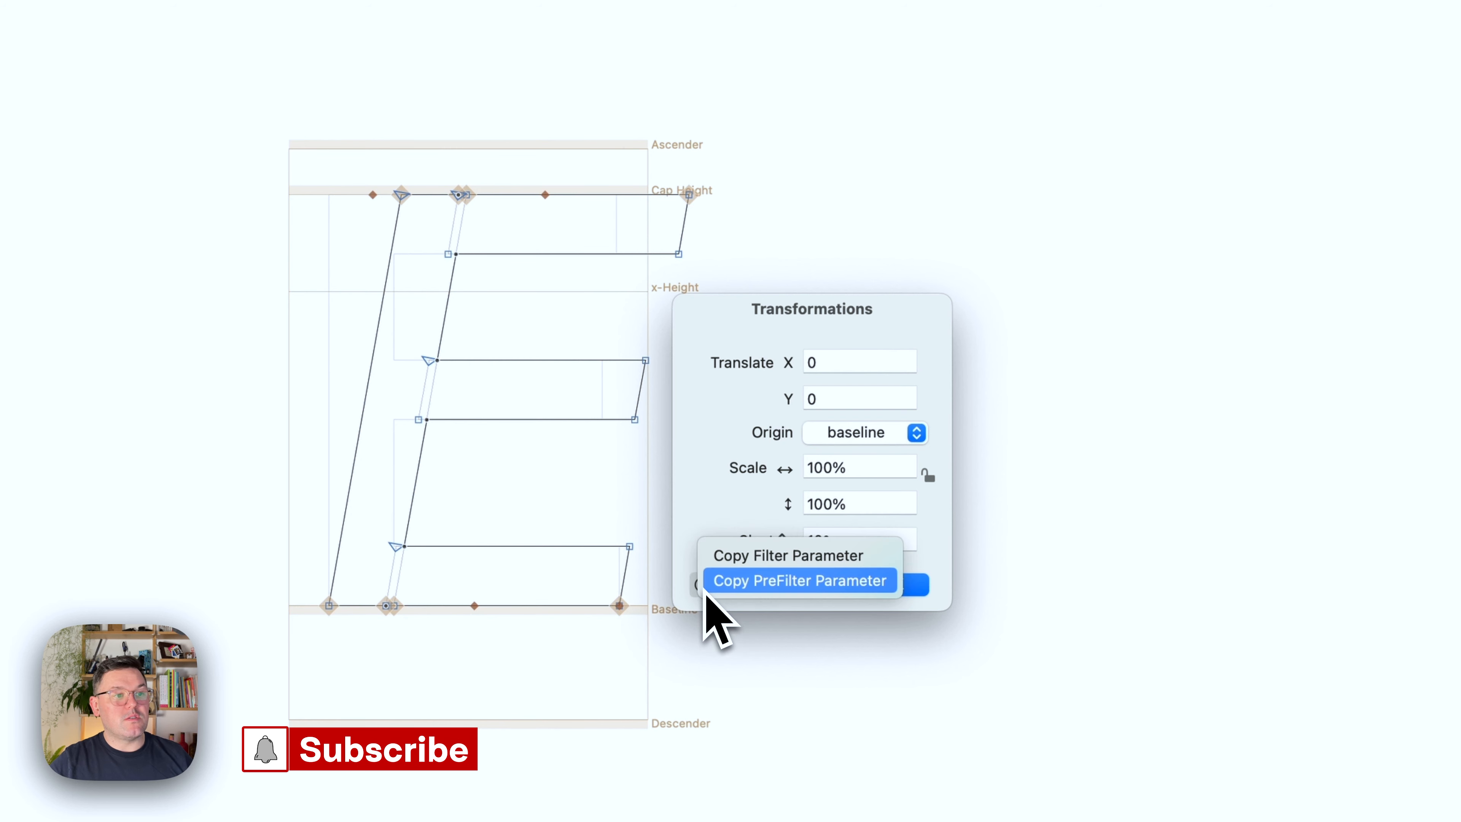
left_click(839, 558)
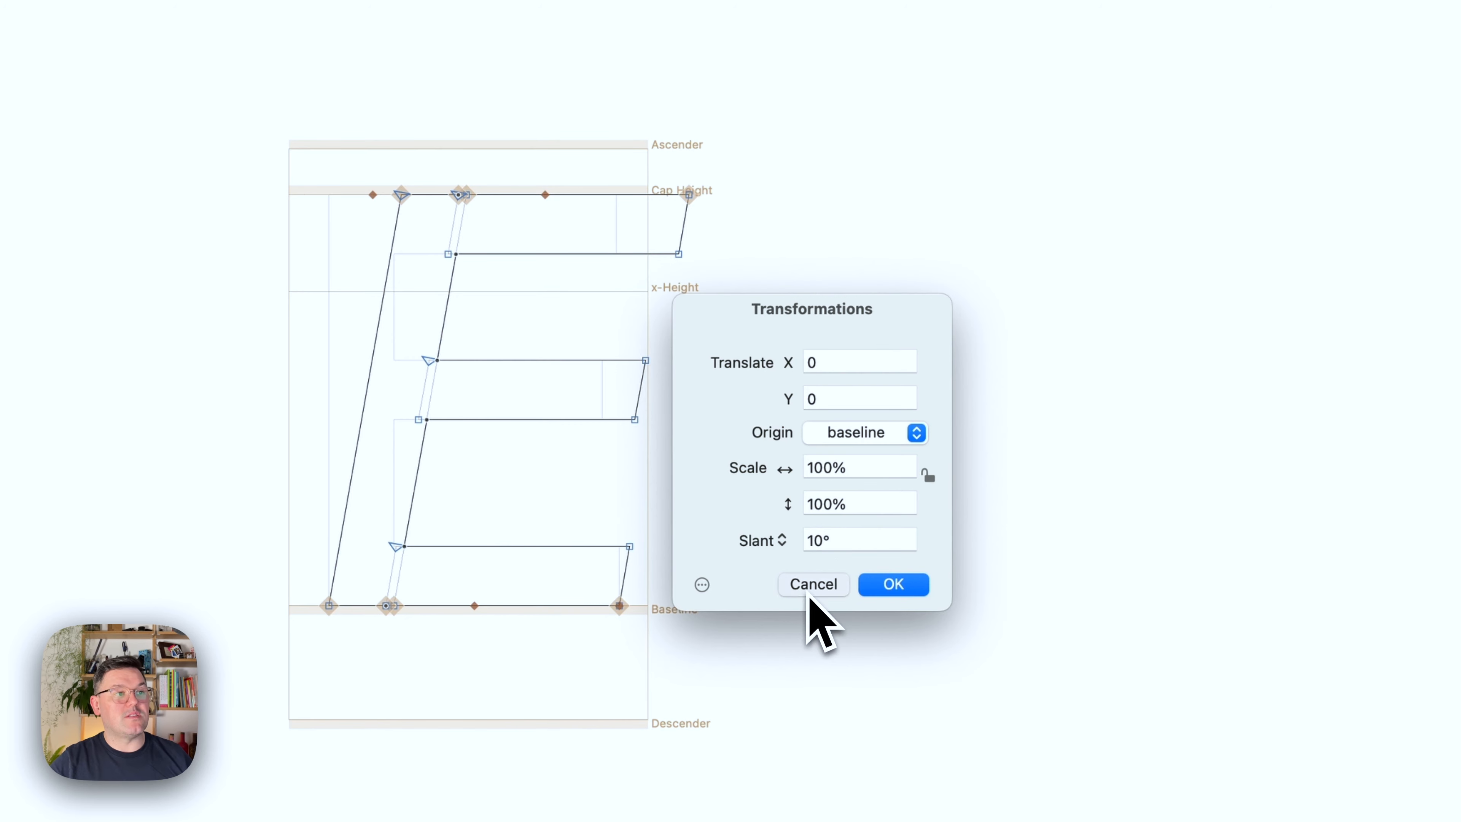
left_click(811, 590)
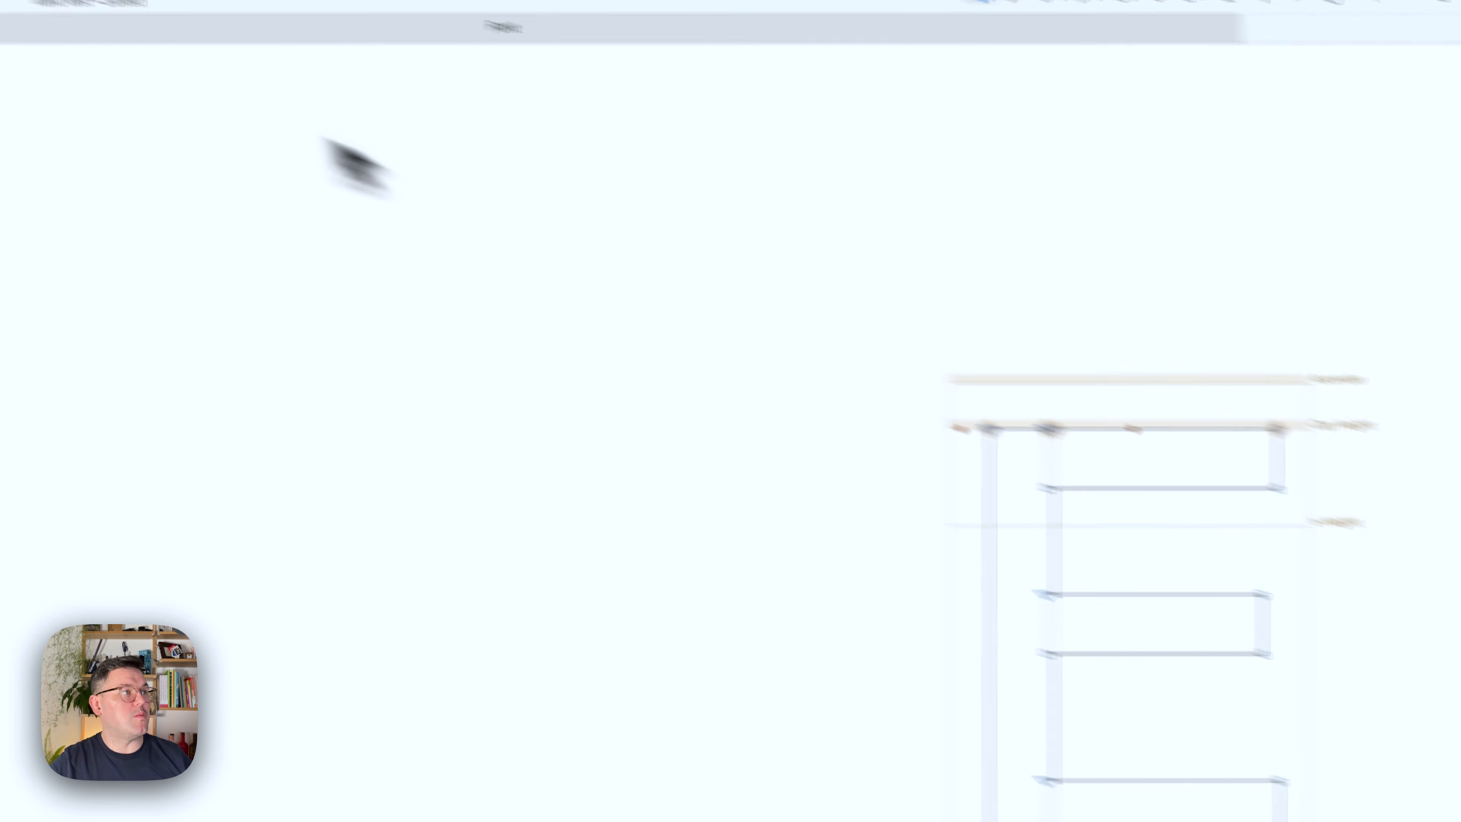
left_click(299, 33)
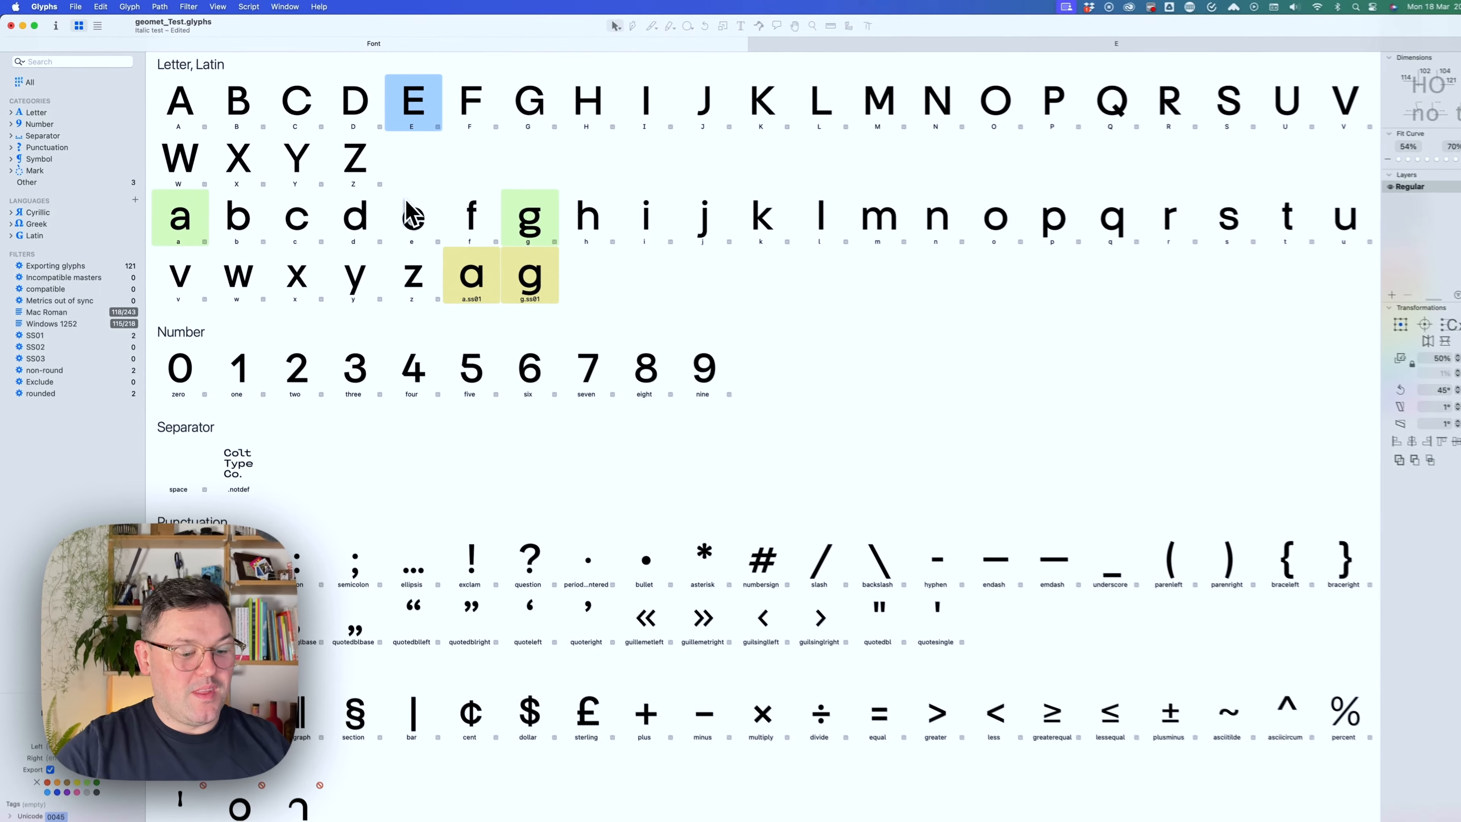
key("super+i")
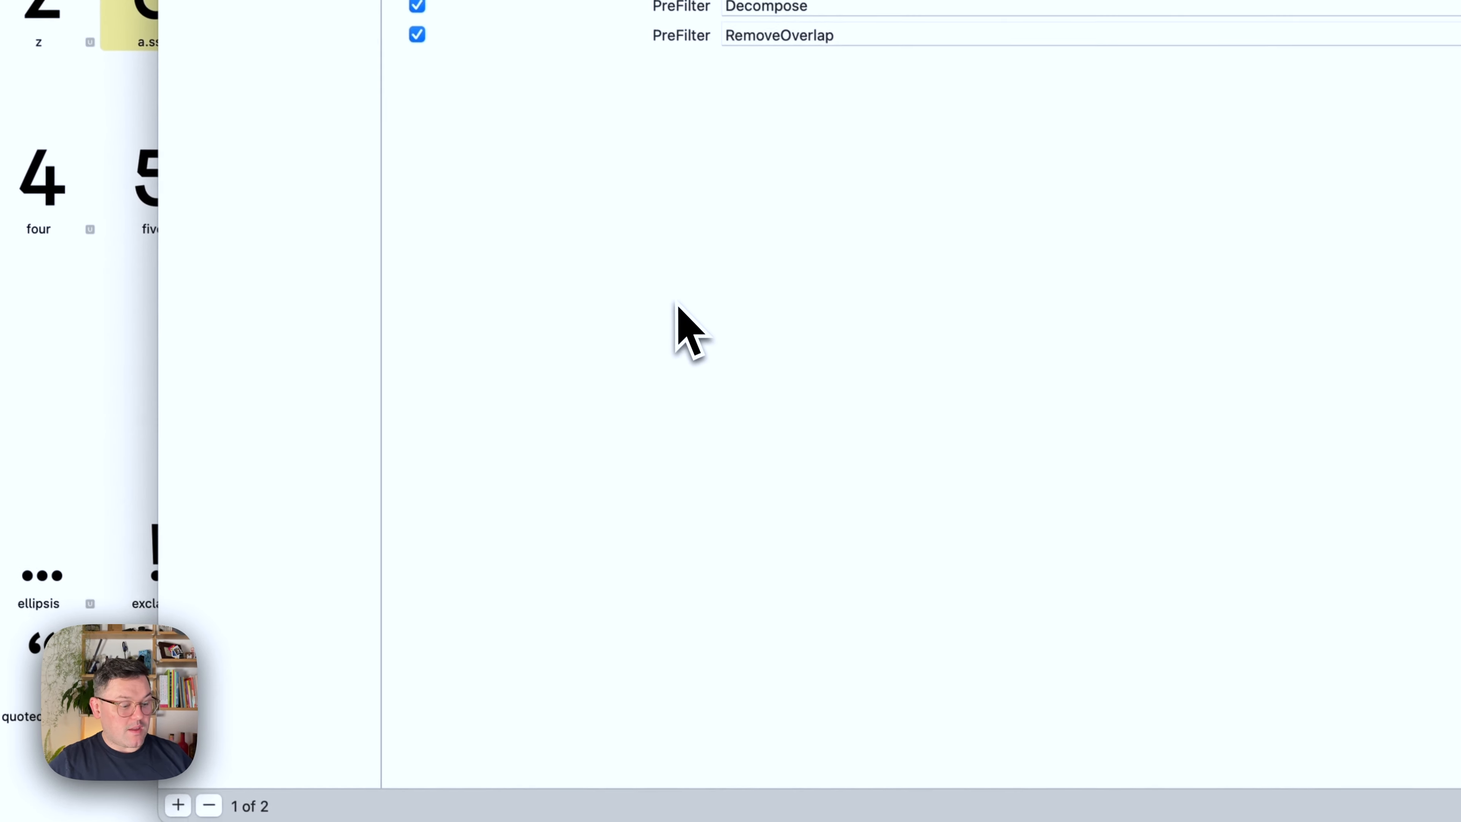
key("super+v")
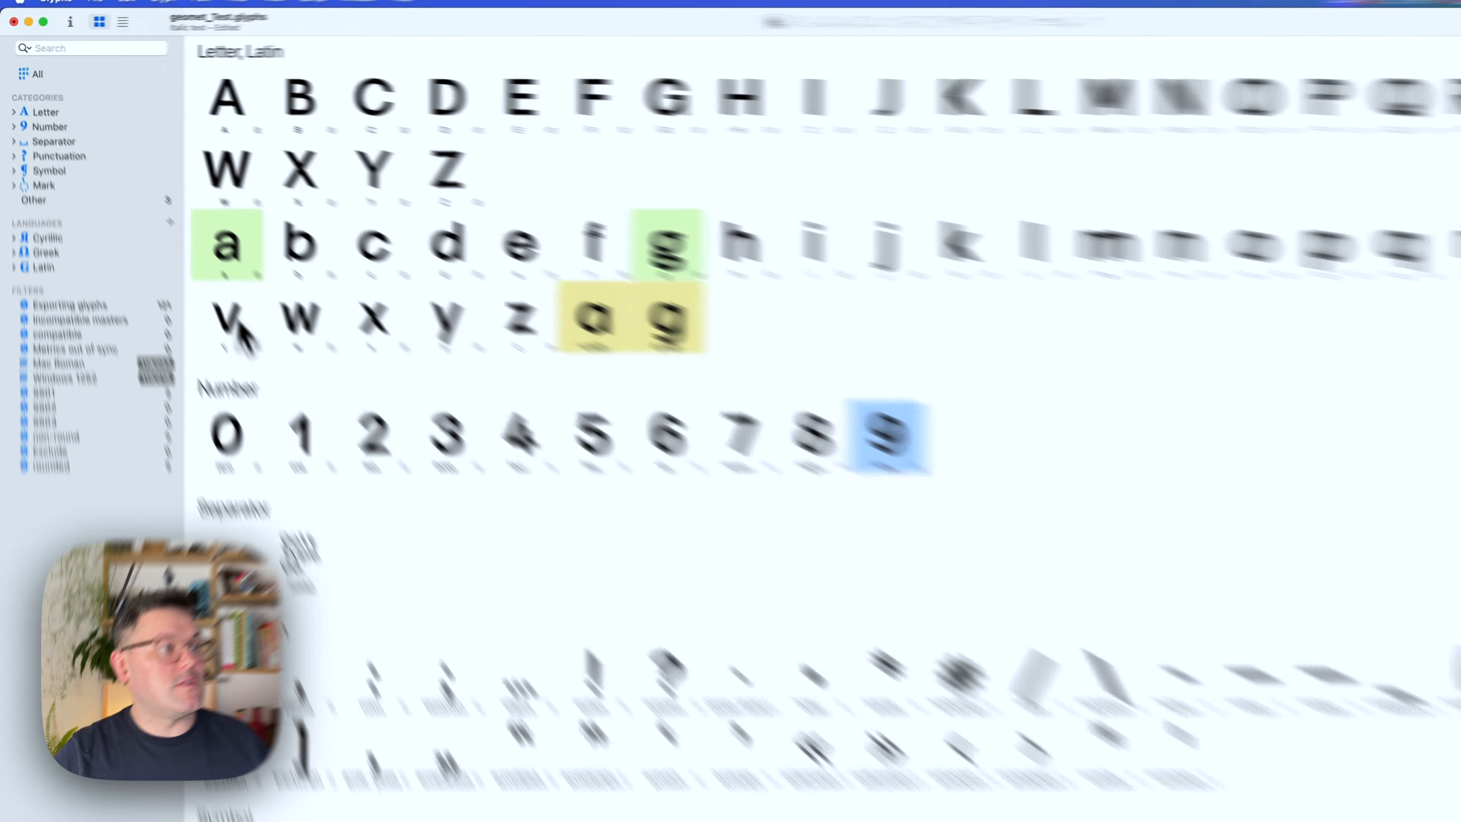
Step: Compare the default a and g glyphs with their alternates a.ss01 and g.ss01, checking the glyph names
left_click(177, 199)
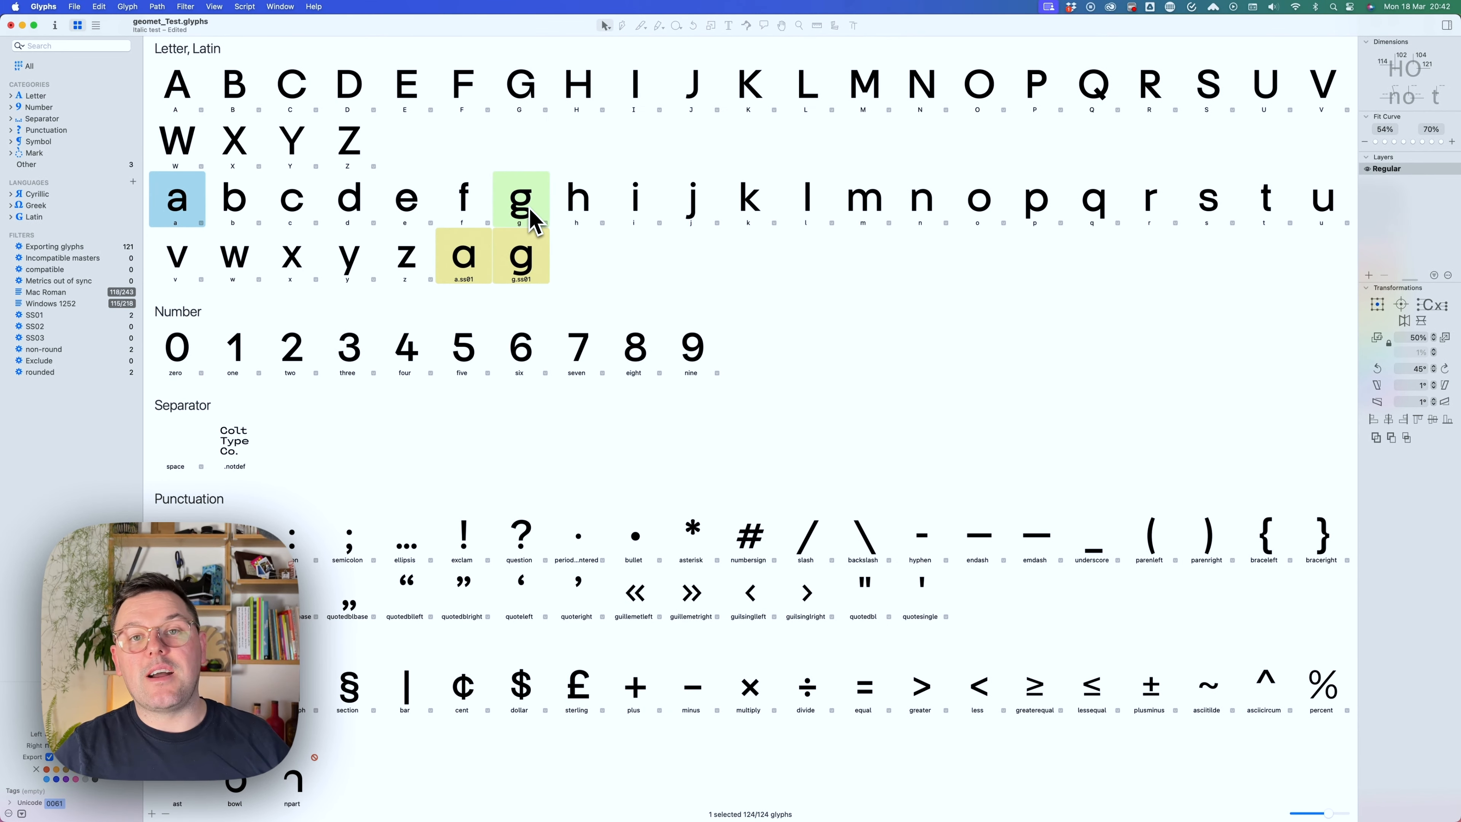
left_click(484, 268)
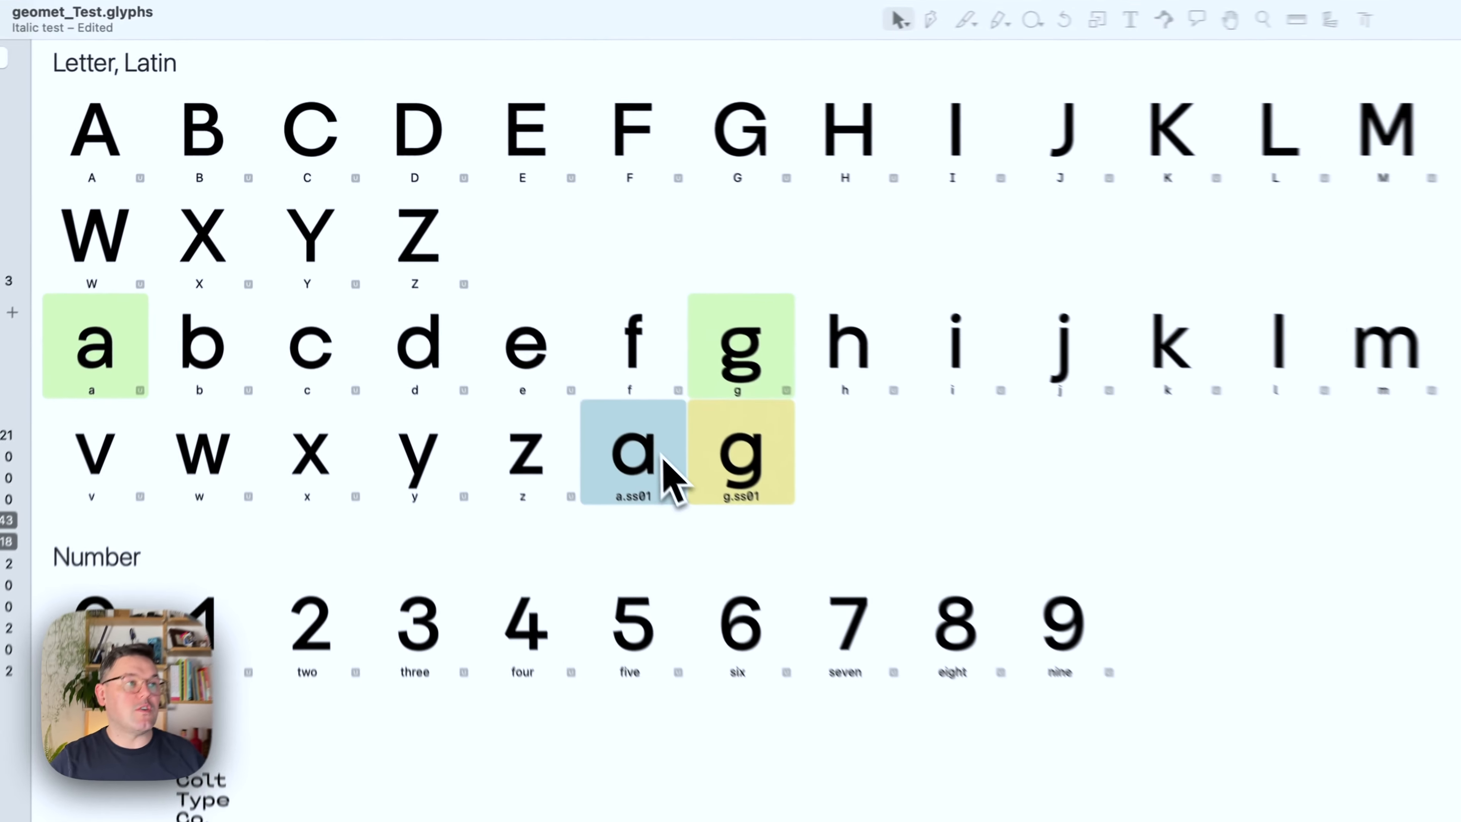
left_click(528, 269)
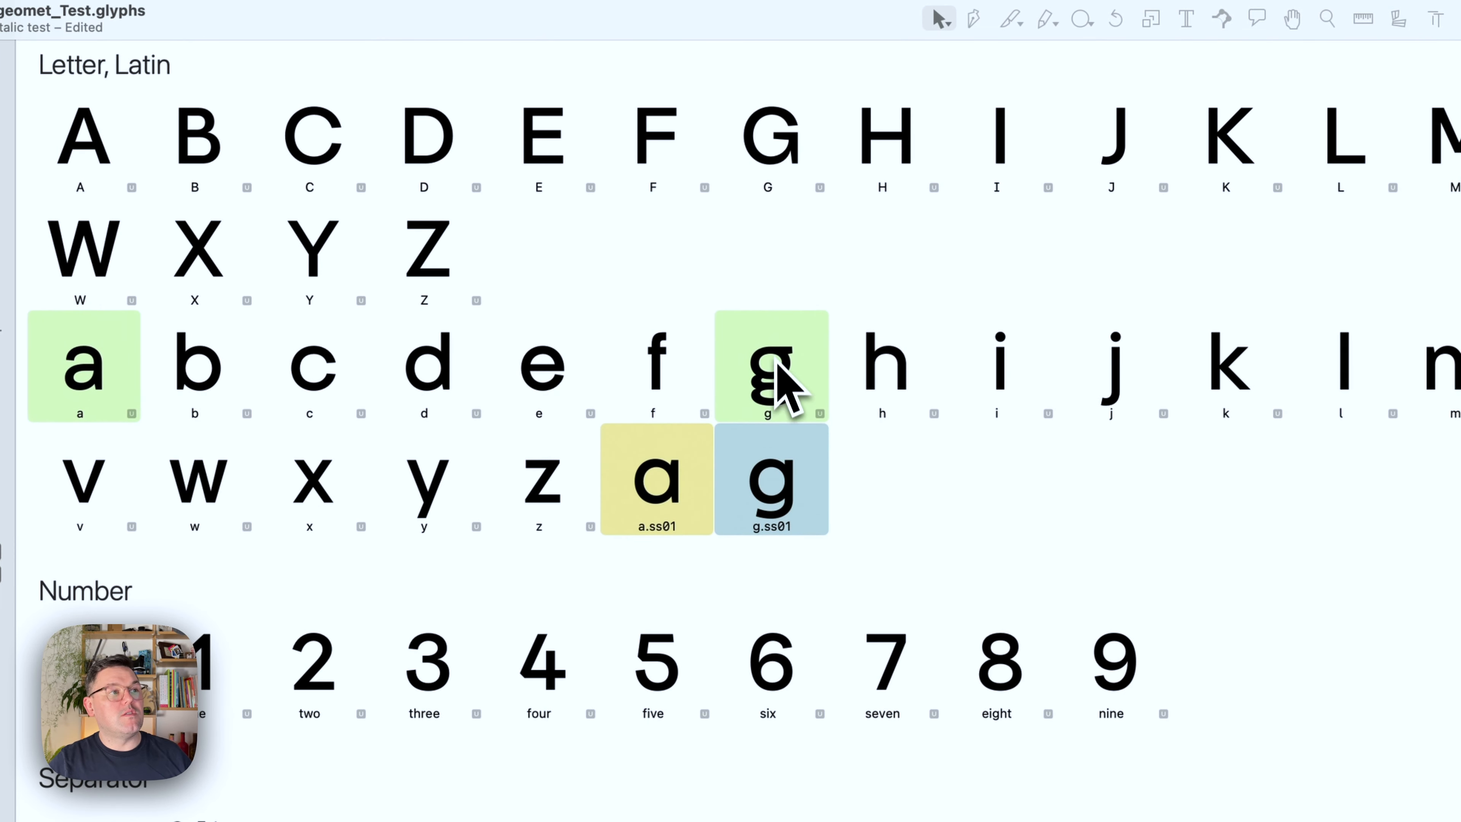
left_click(776, 372)
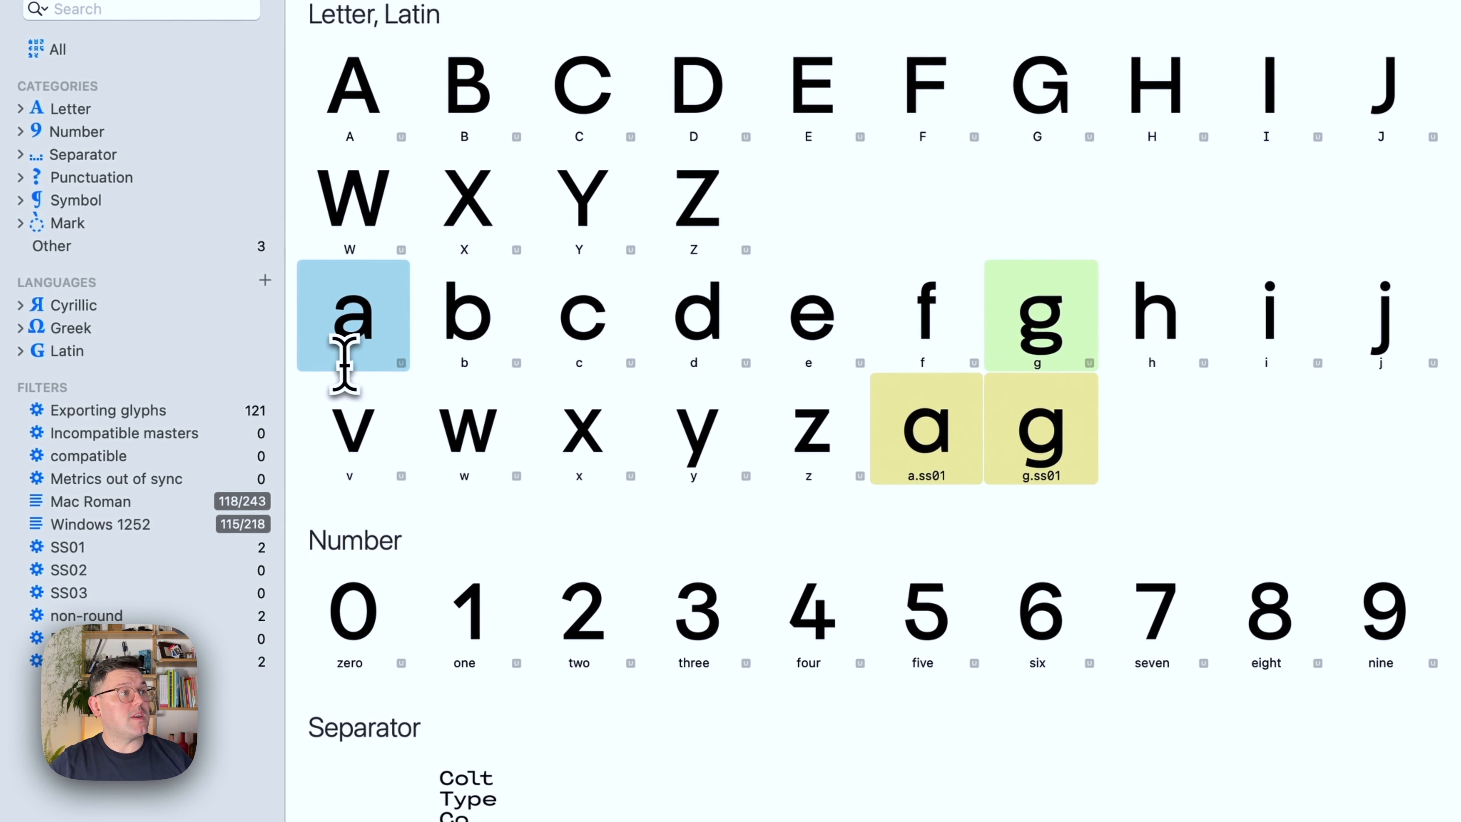
left_click(181, 224)
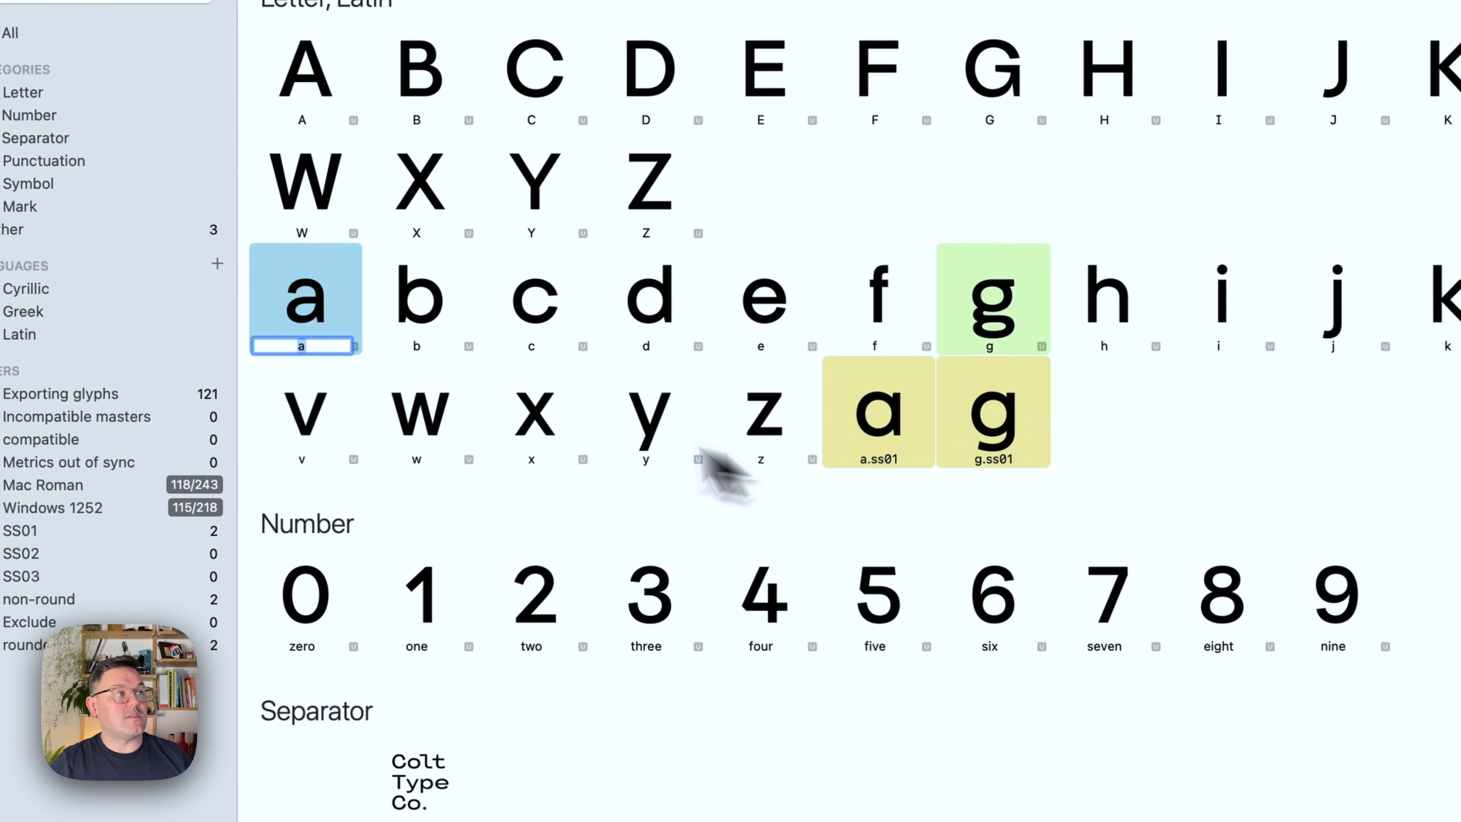
left_click(303, 345)
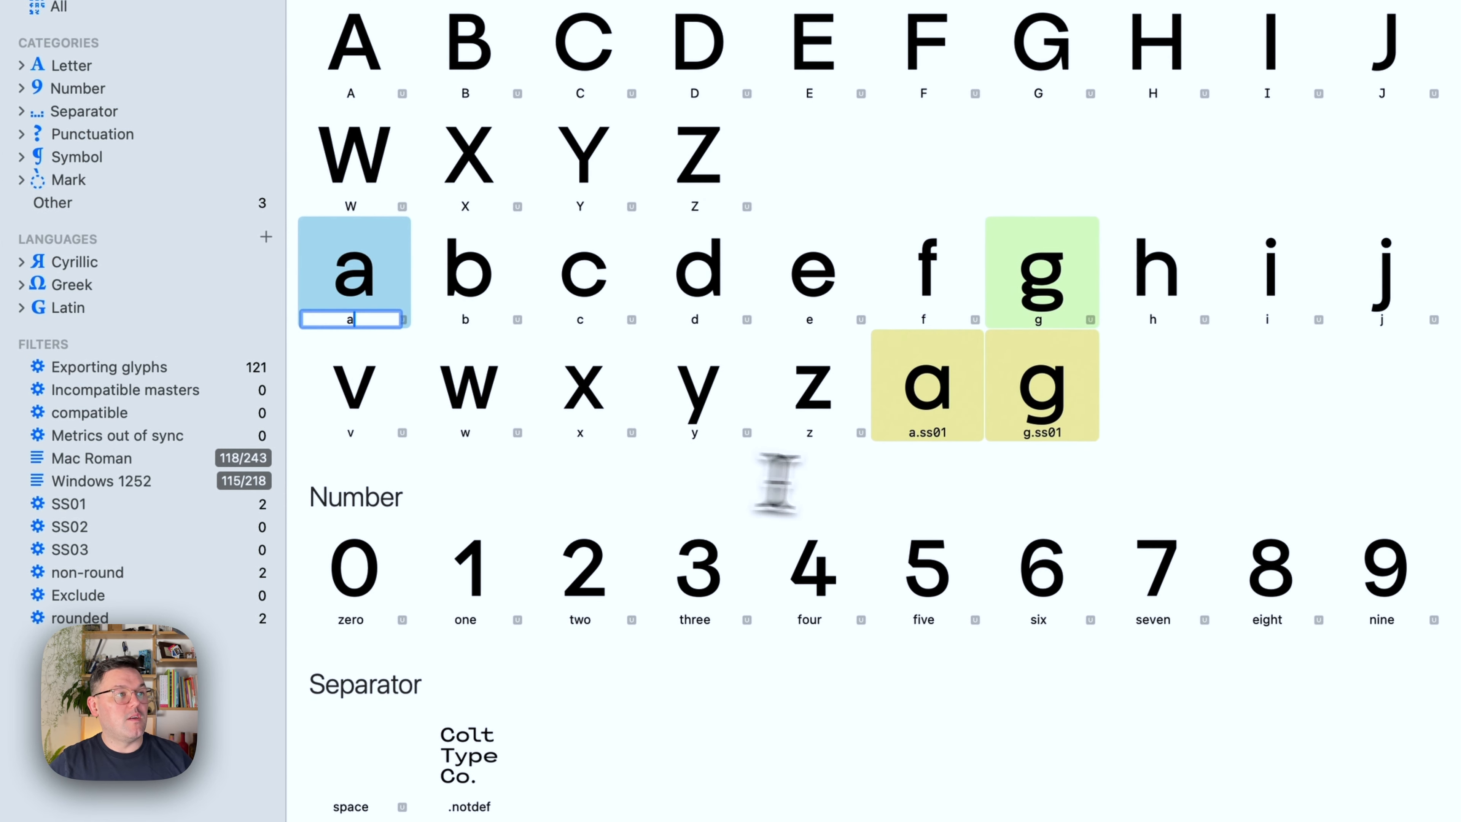
left_click(916, 432)
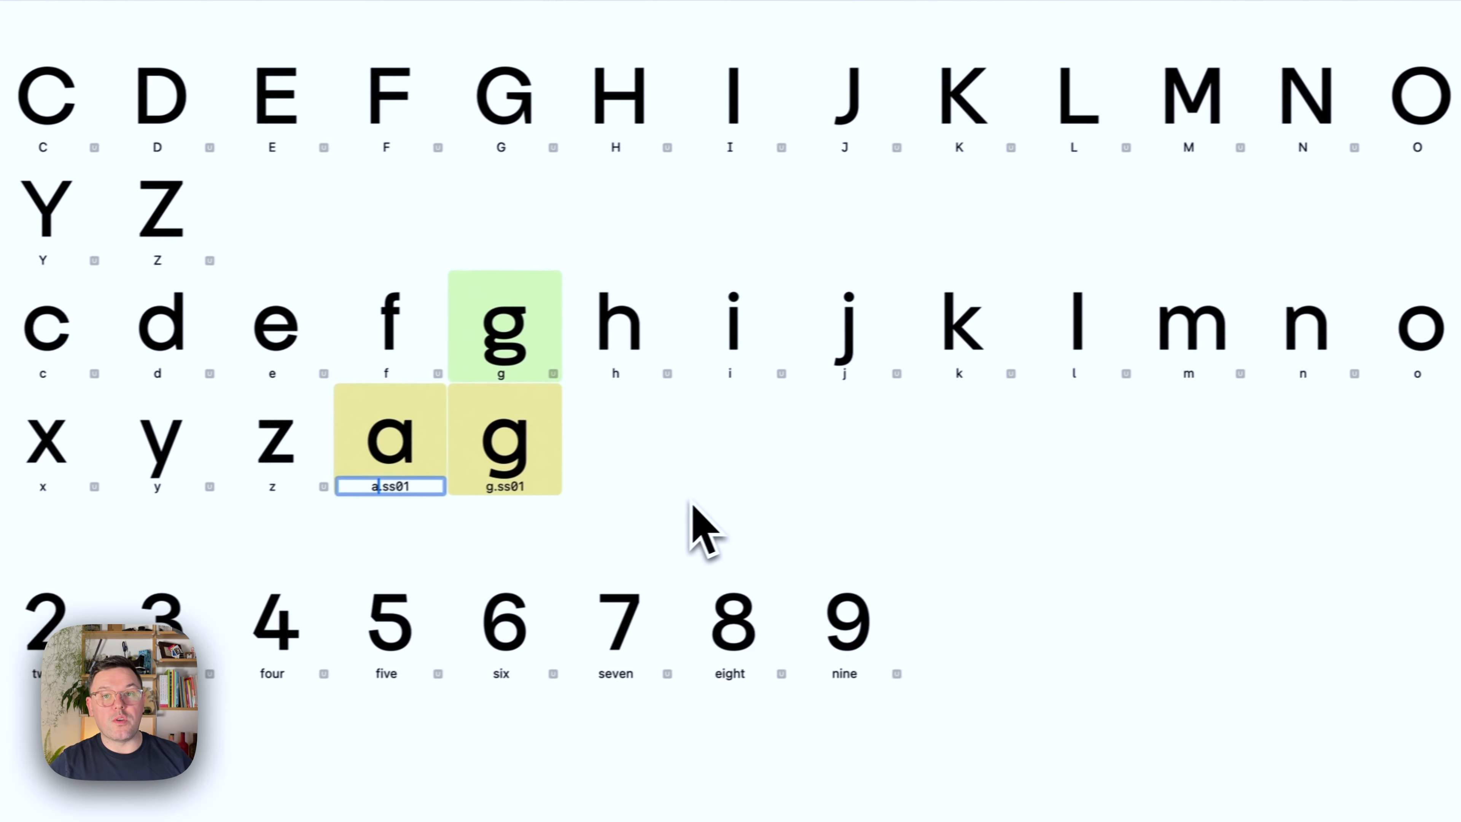
key("Return")
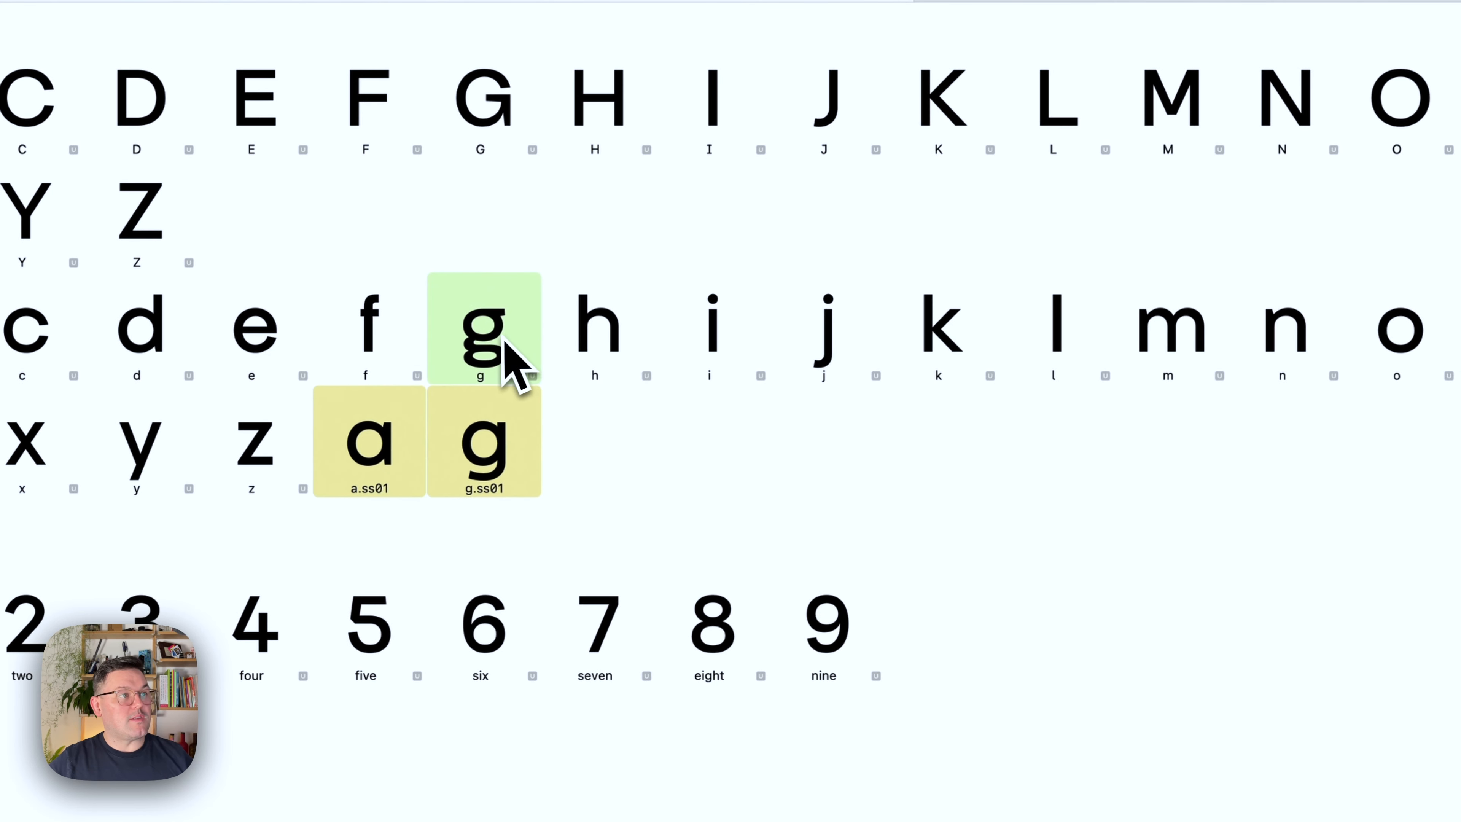
Step: Add a Rename Glyphs custom parameter to the Regular Italic export instance in Font Info
key("super+i")
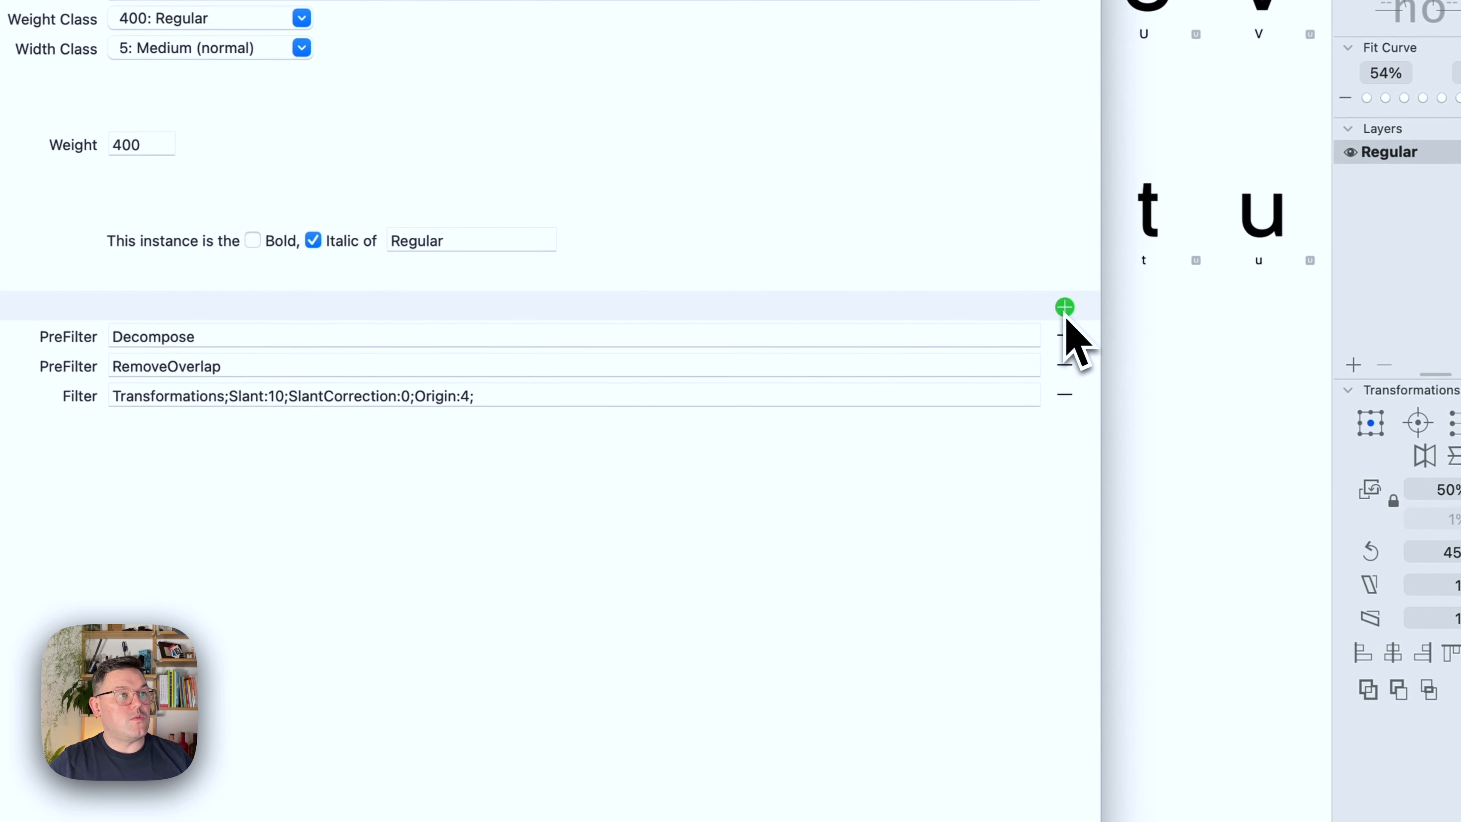
left_click(1065, 309)
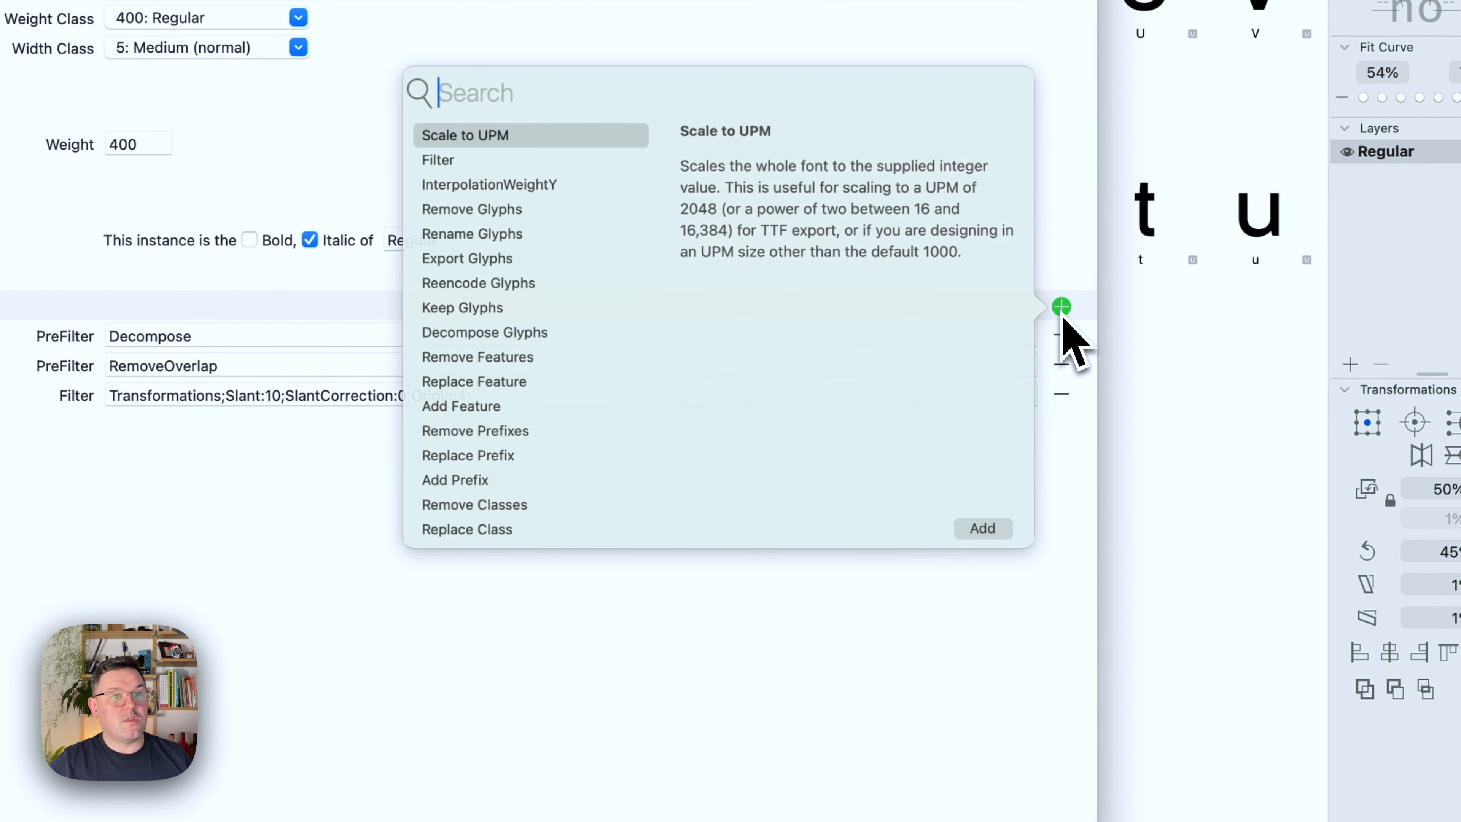
type("re")
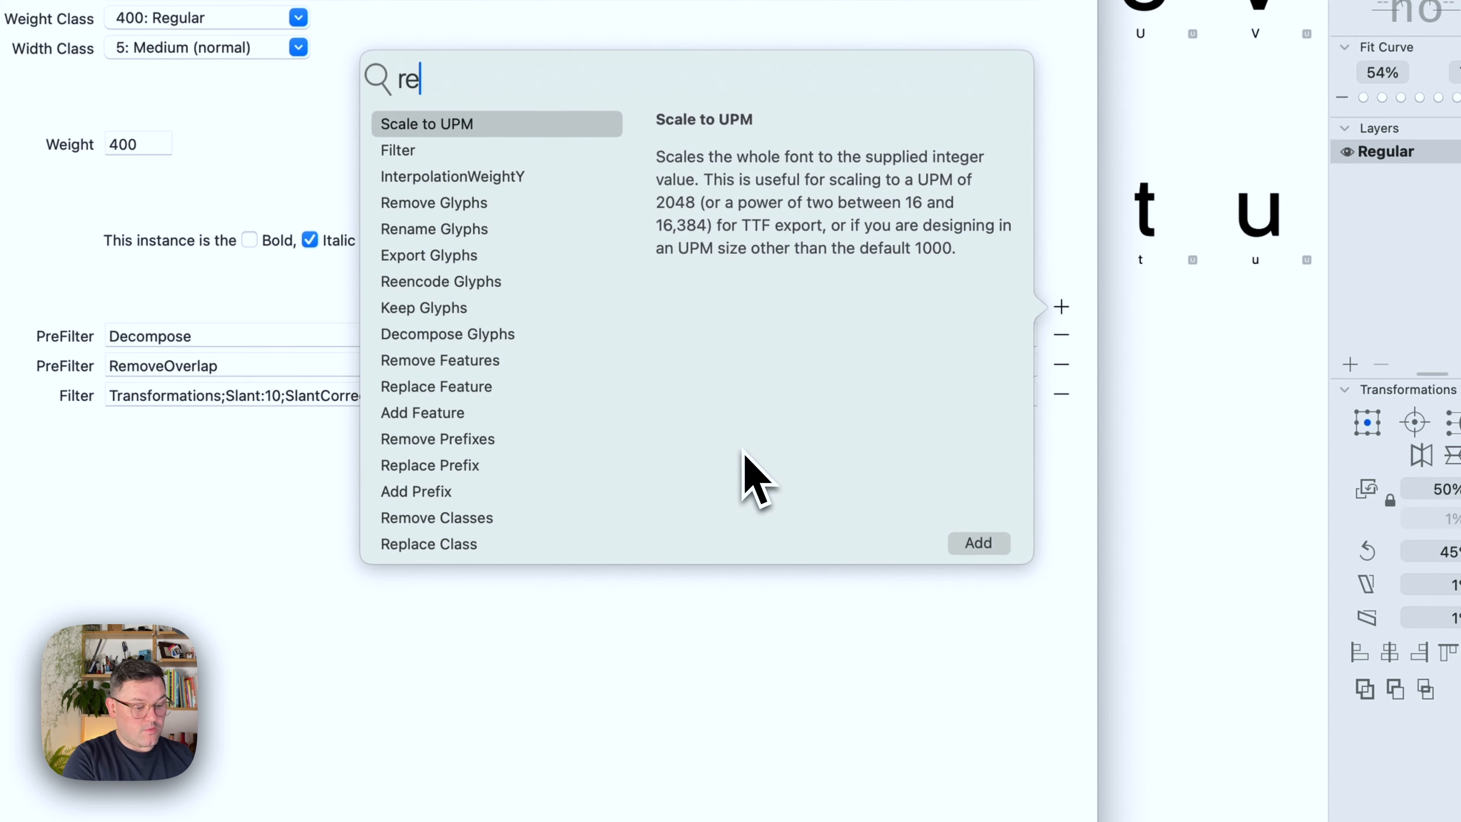
type("name")
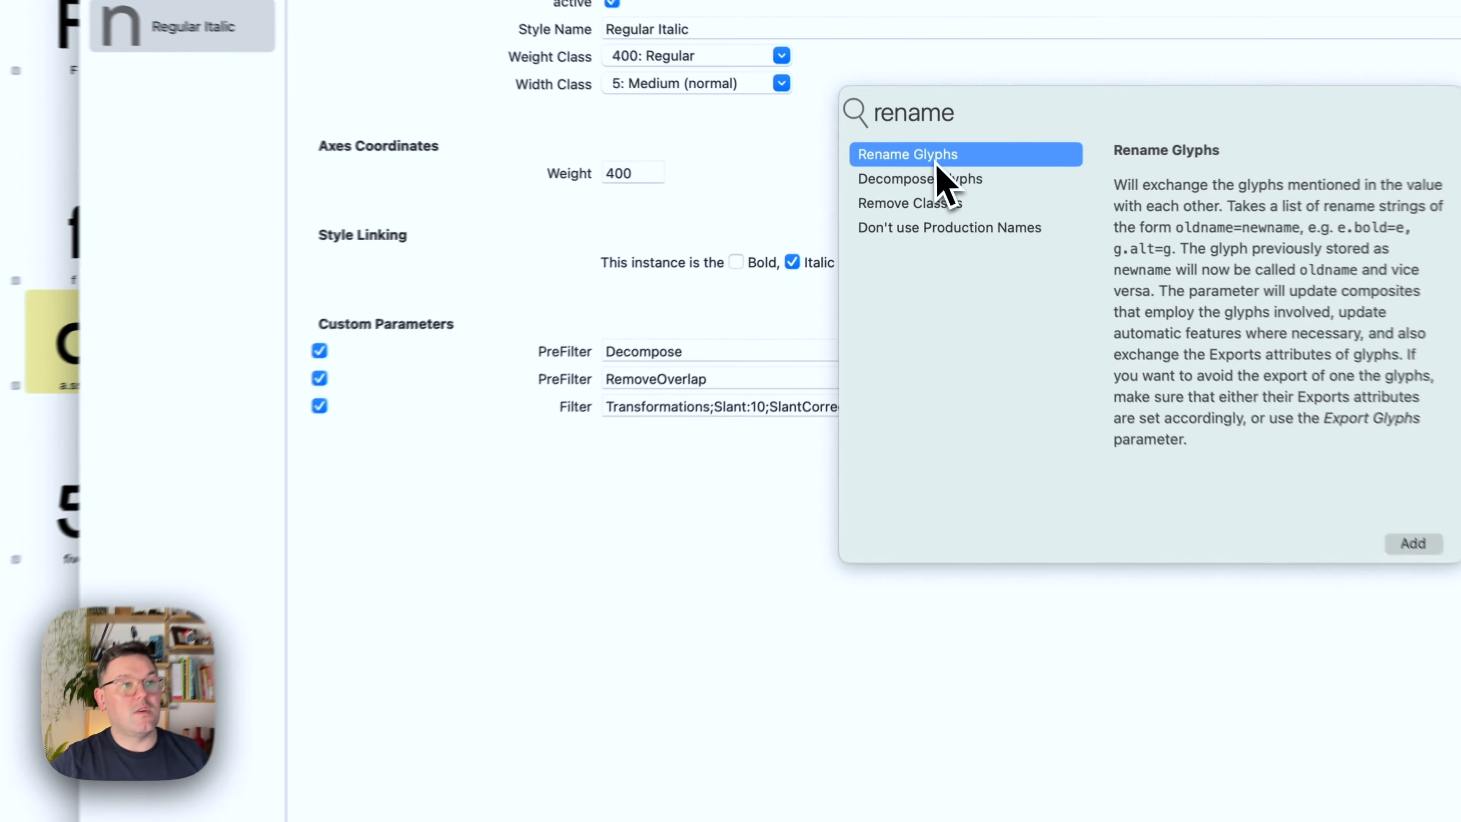
double_click(920, 170)
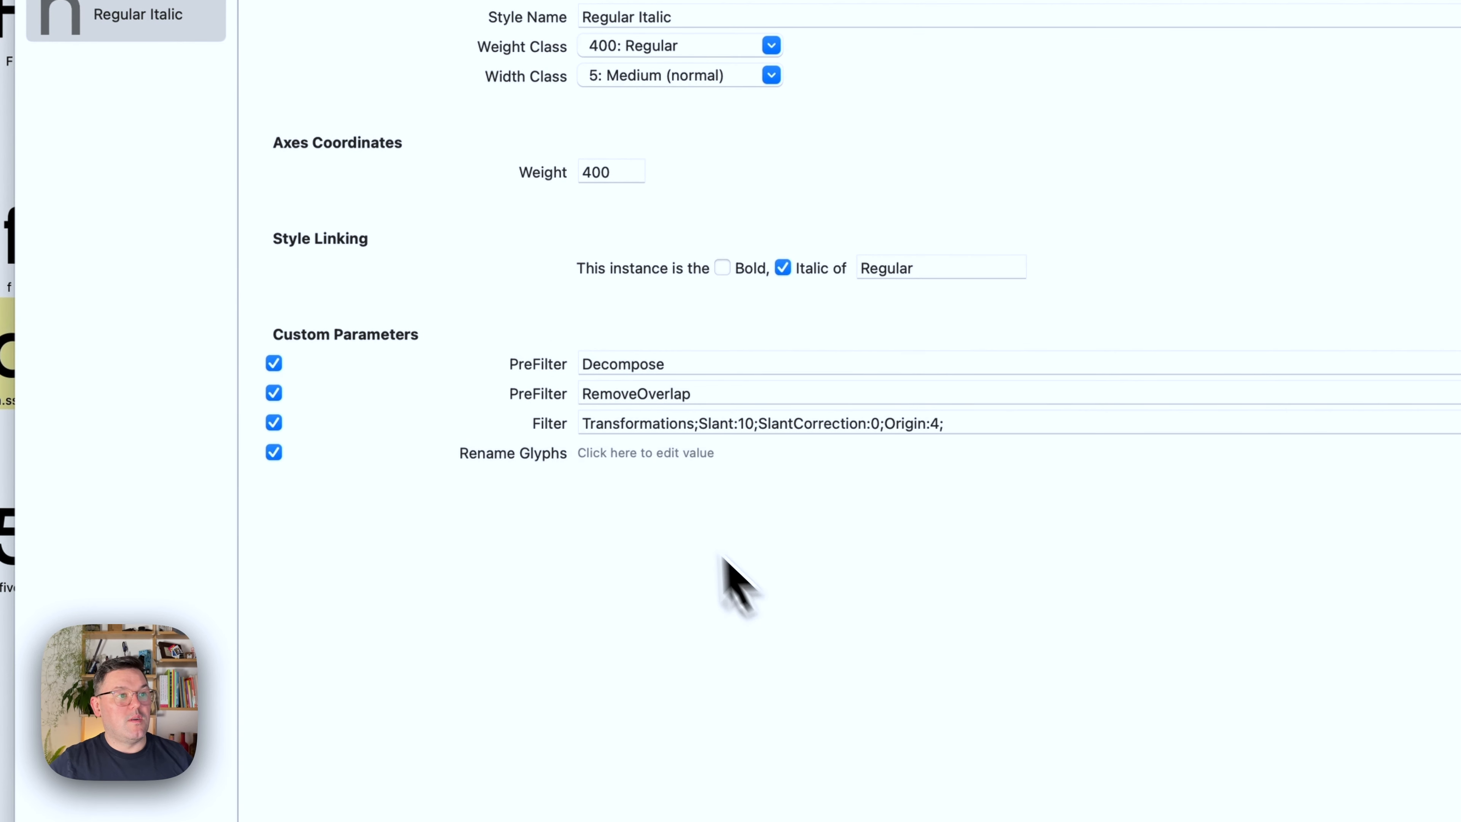
Step: Set the Rename Glyphs value to a=a.ss01 and g=g.ss01 on separate lines, and accept it
left_click(622, 458)
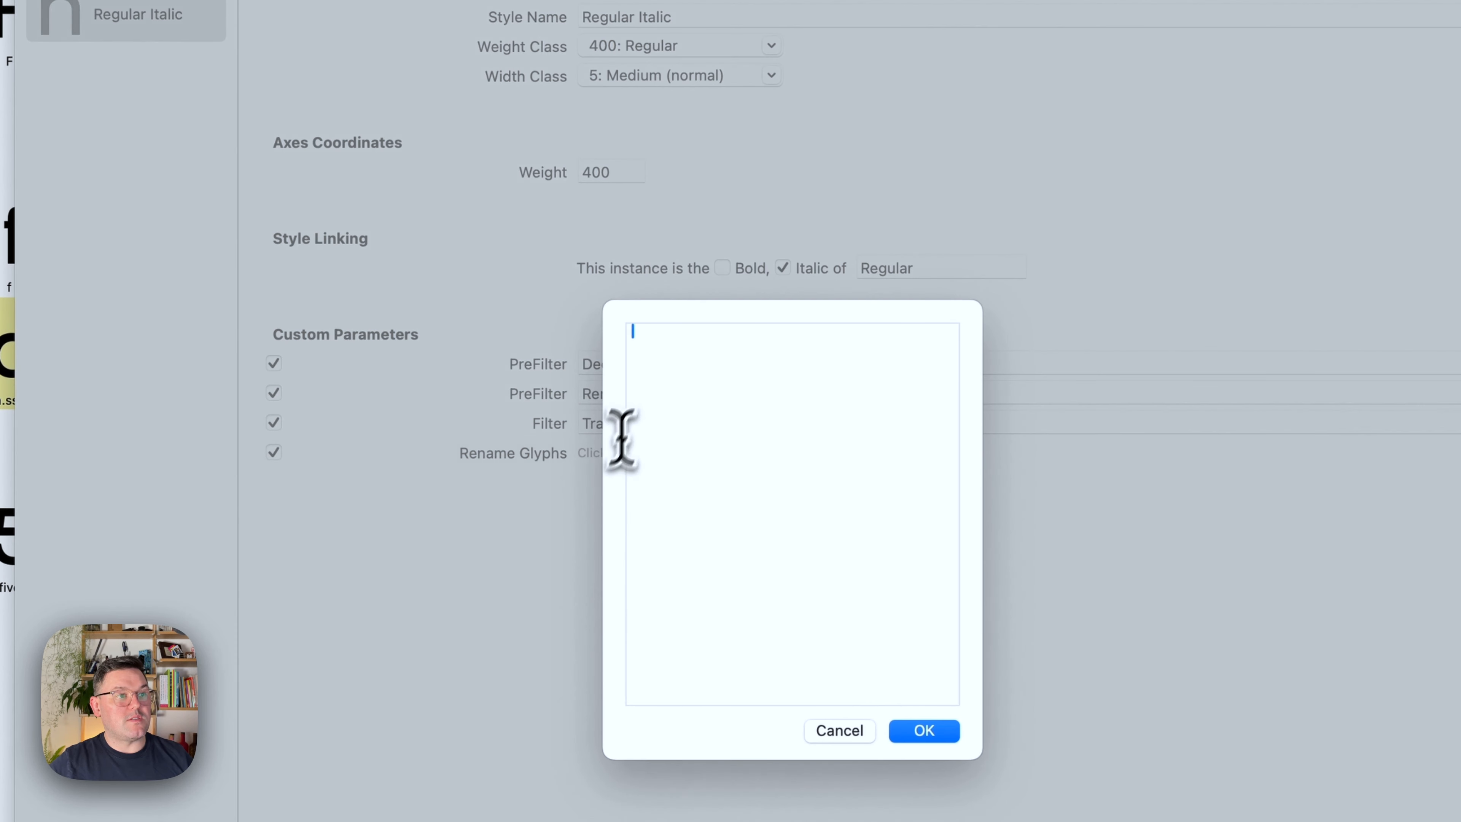
type("a=a.ss01")
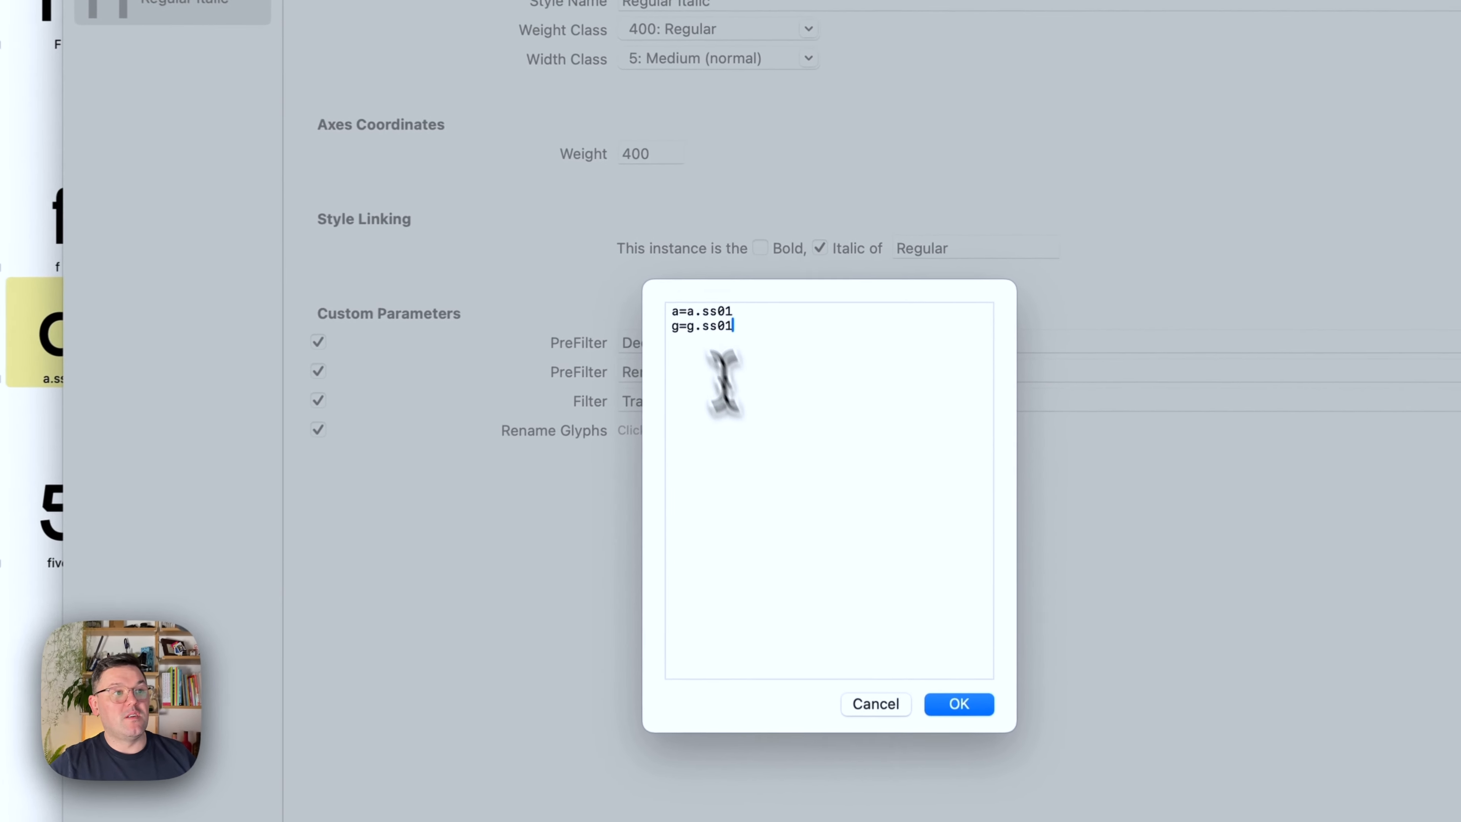
left_click_drag(774, 259, 811, 261)
left_click(746, 331)
left_click_drag(746, 318, 656, 314)
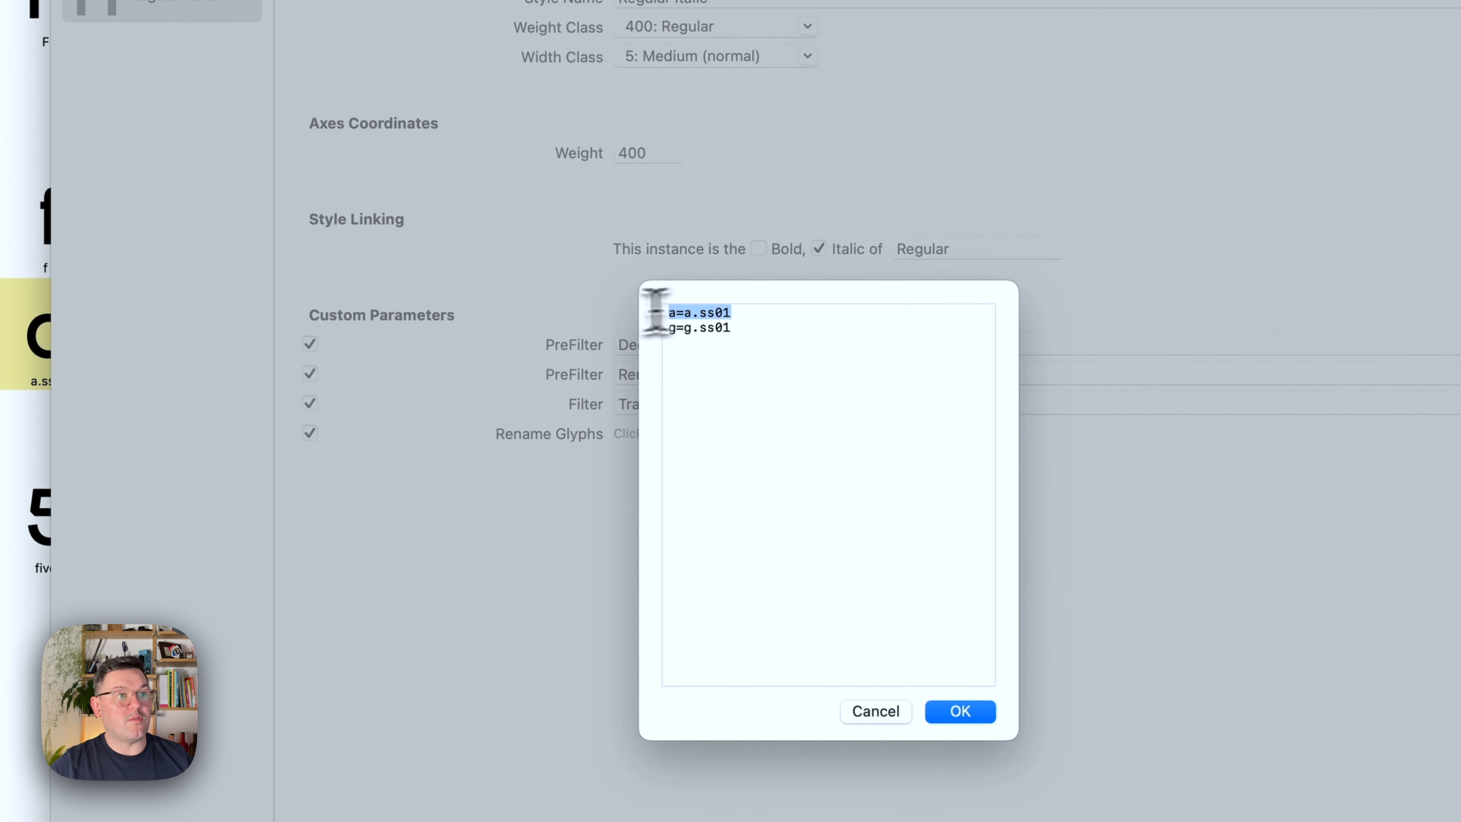
left_click_drag(741, 333, 609, 336)
left_click(730, 388)
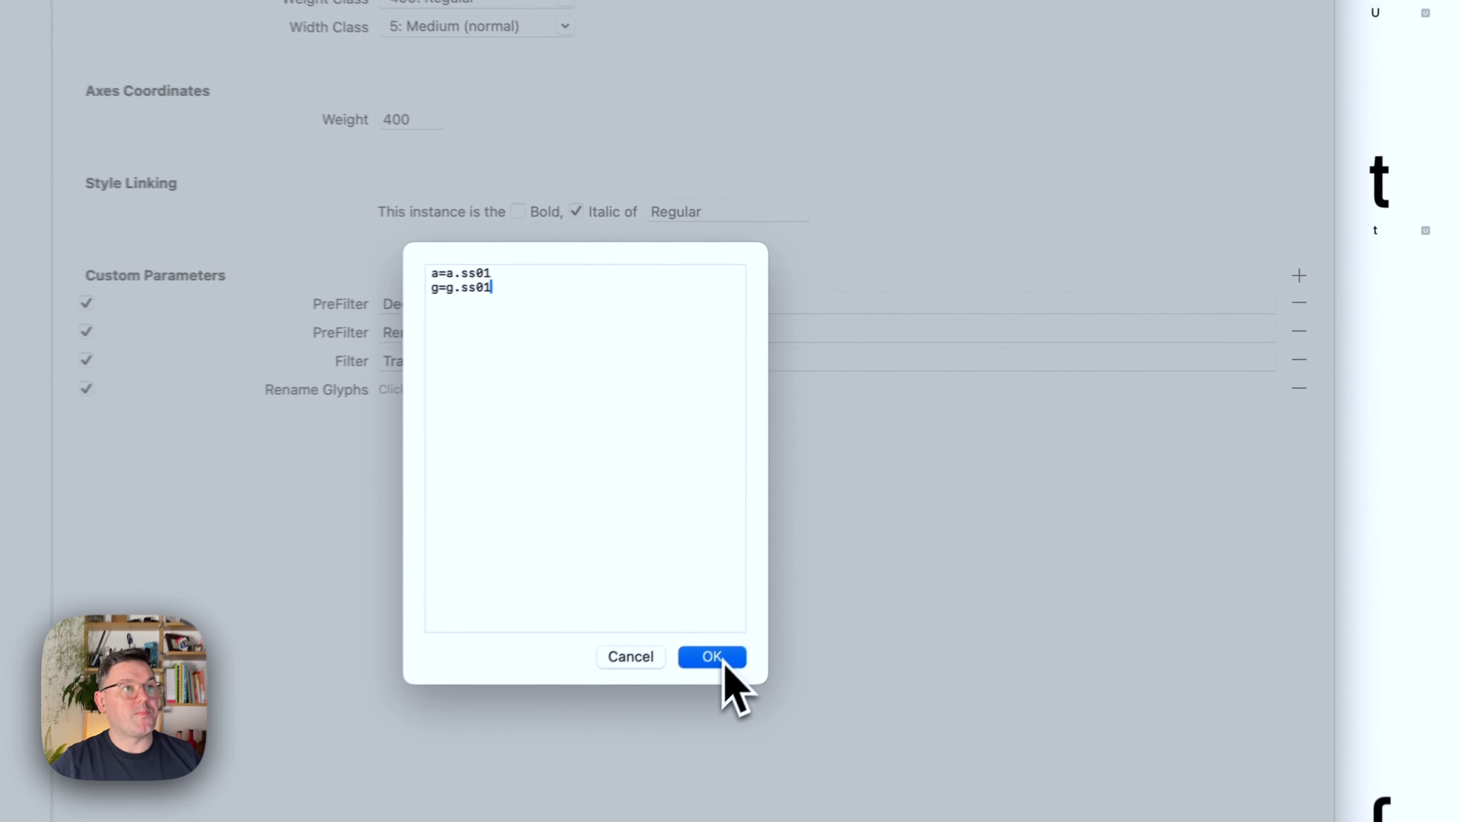
left_click(919, 459)
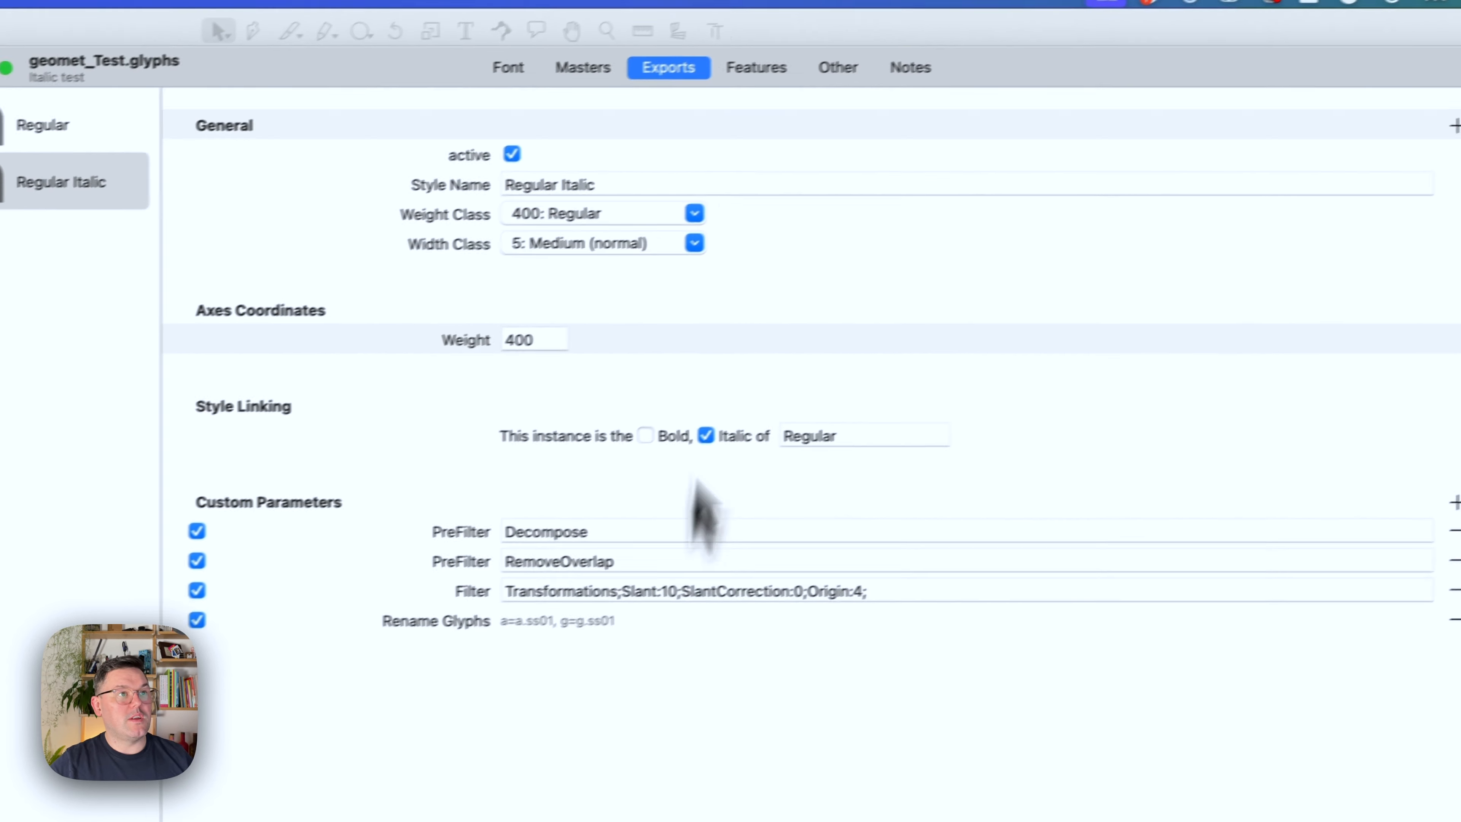
Step: Update the font's OpenType features, and export the instances as PostScript/CFF .otf files to the Italic test folder
left_click(861, 92)
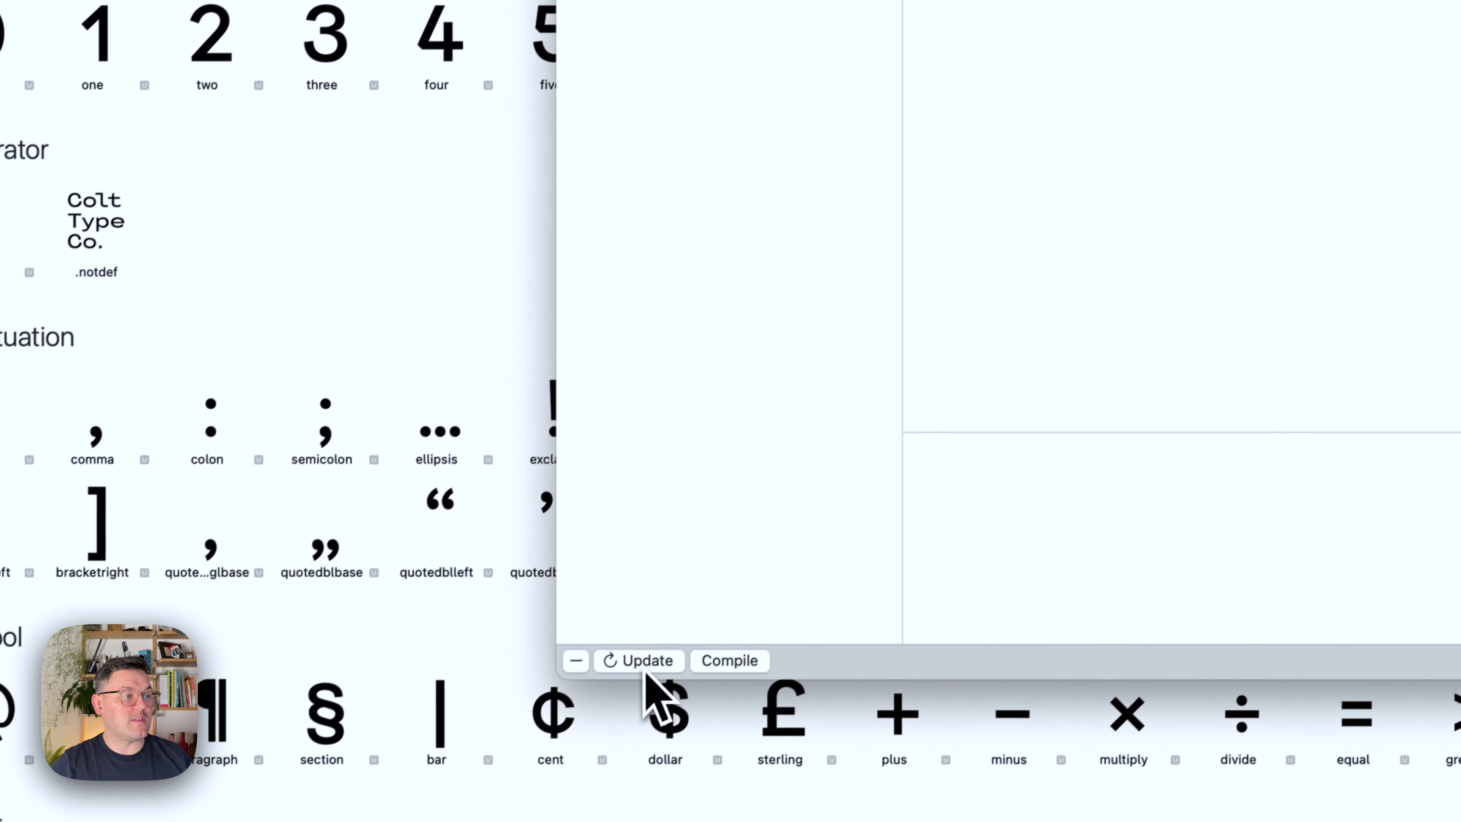
left_click(644, 667)
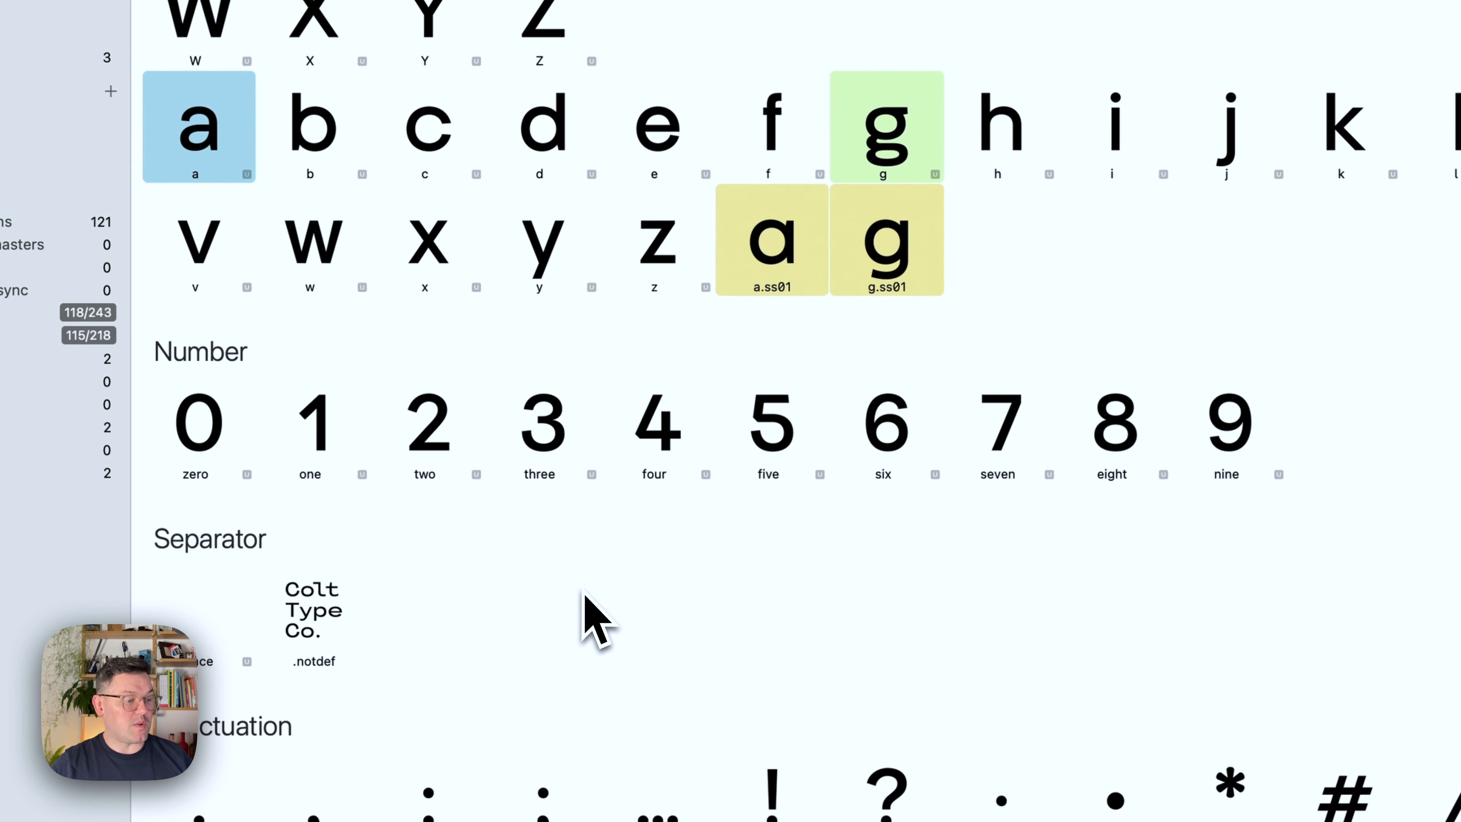
left_click(149, 12)
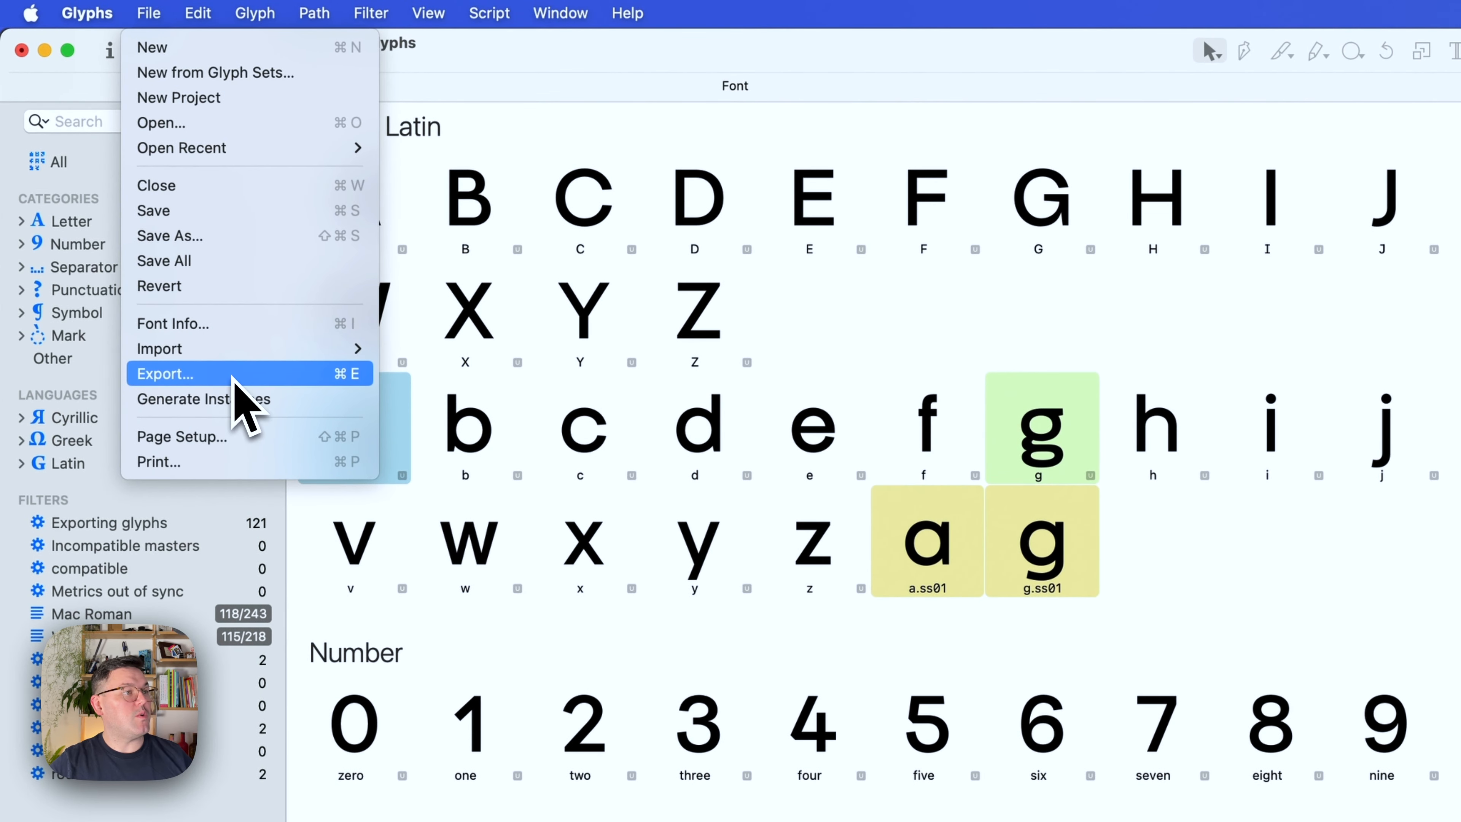
left_click(233, 375)
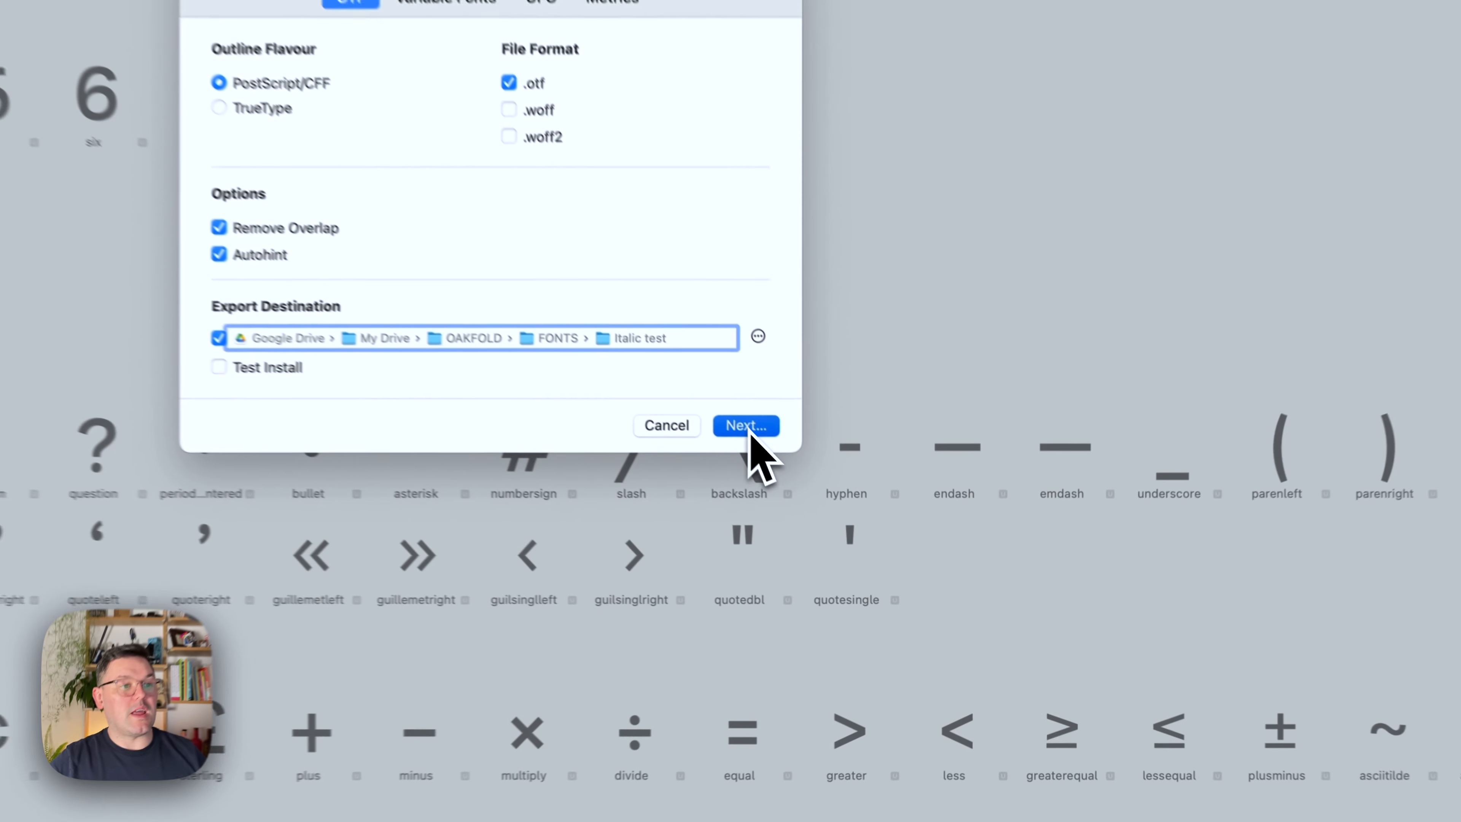
left_click(867, 538)
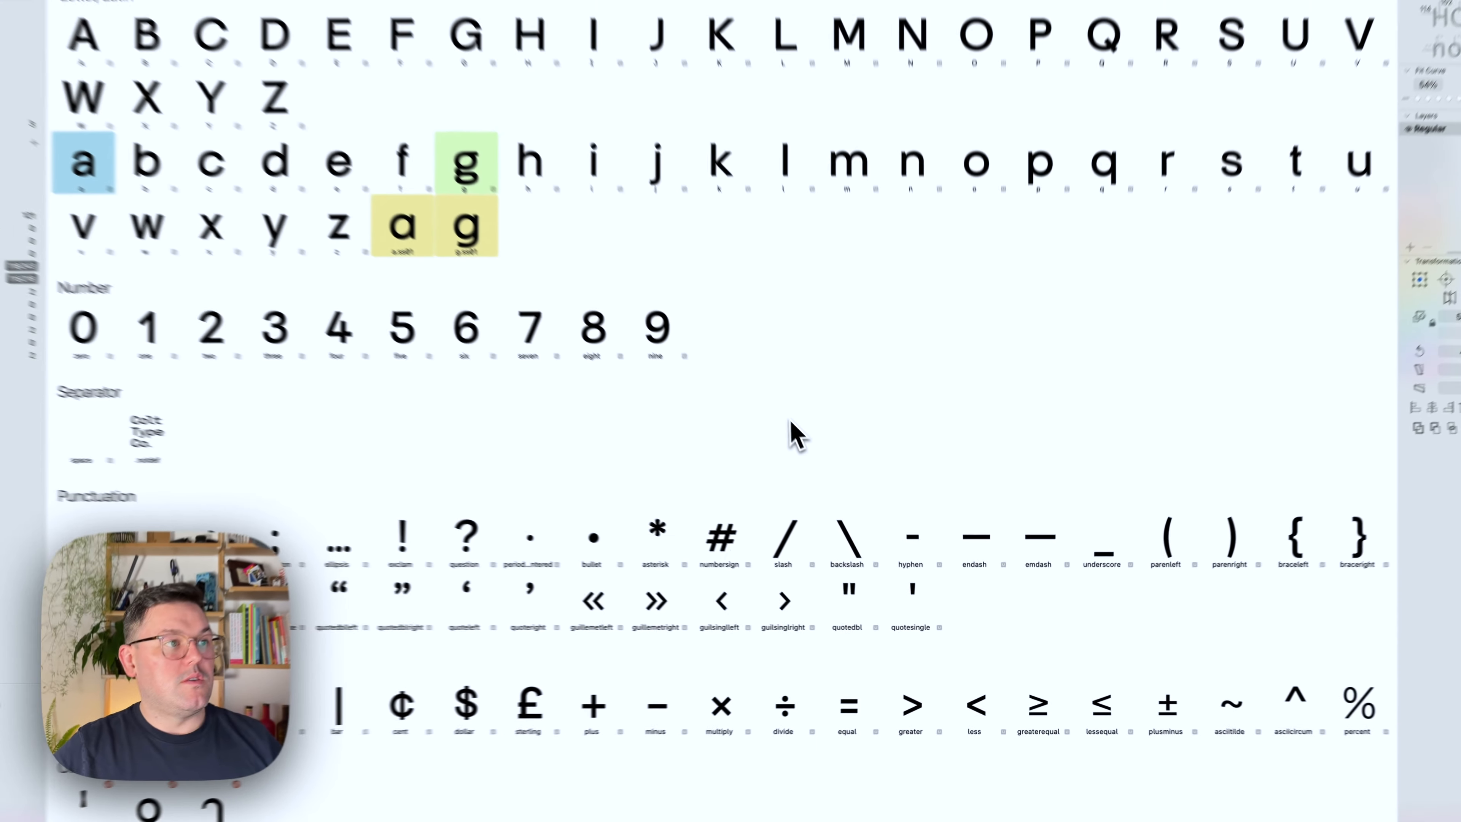
Step: Switch to Finder and check the exported files Italictest-Regular.otf and Italictest-RegularItalic.otf in the Italic test folder
key("super+Tab")
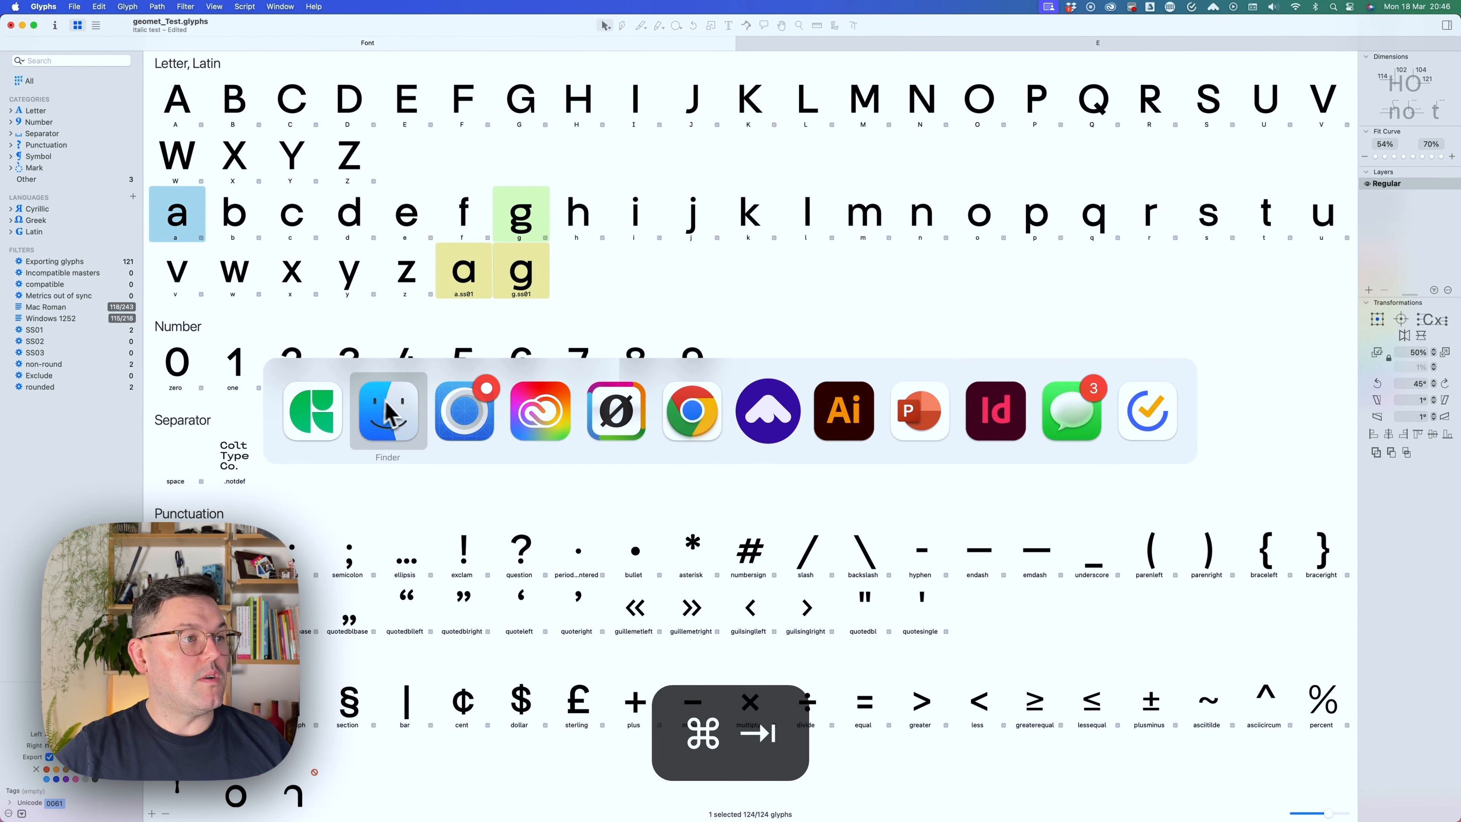
left_click(387, 413)
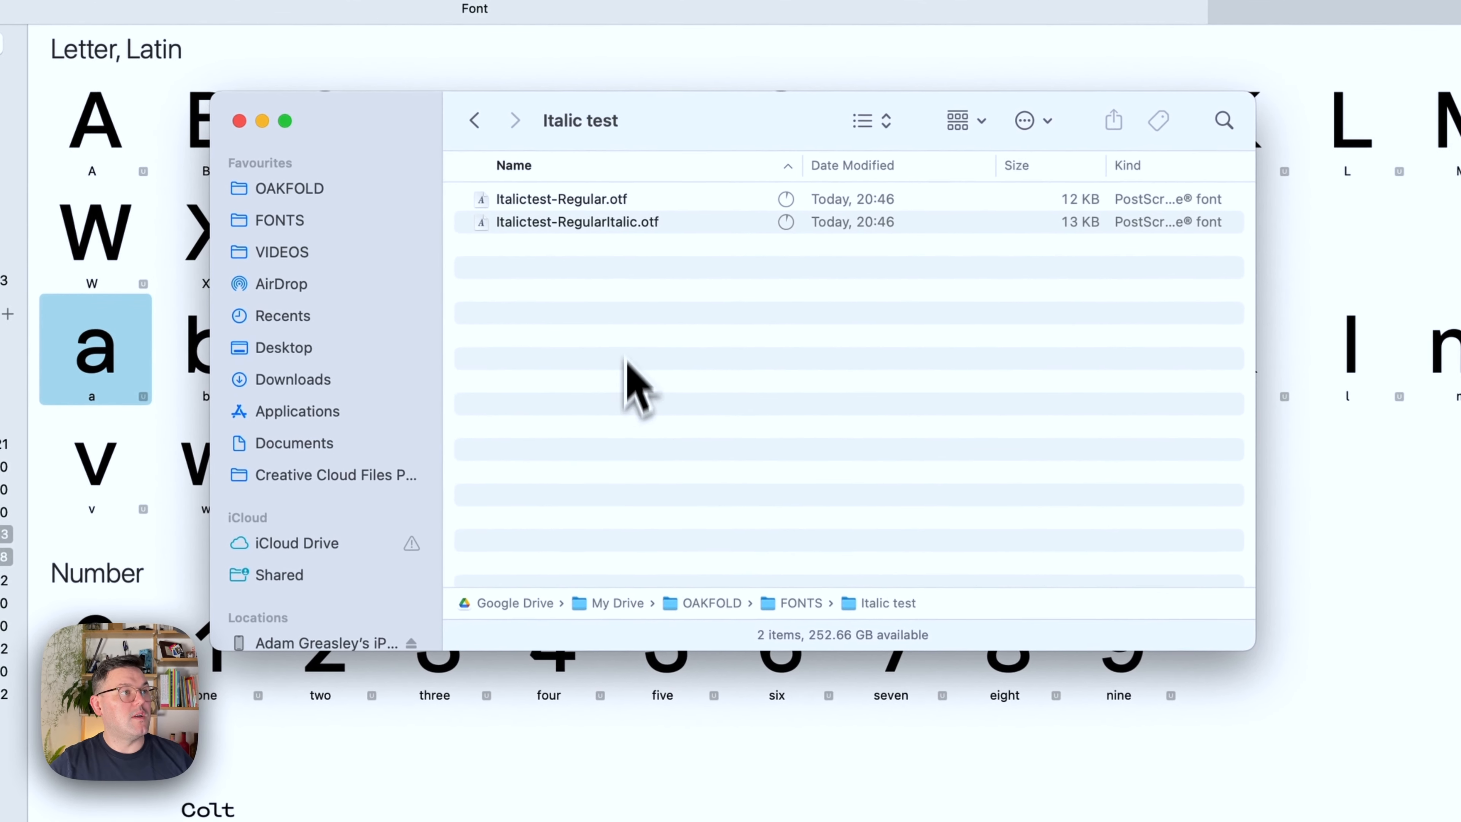
left_click(601, 200)
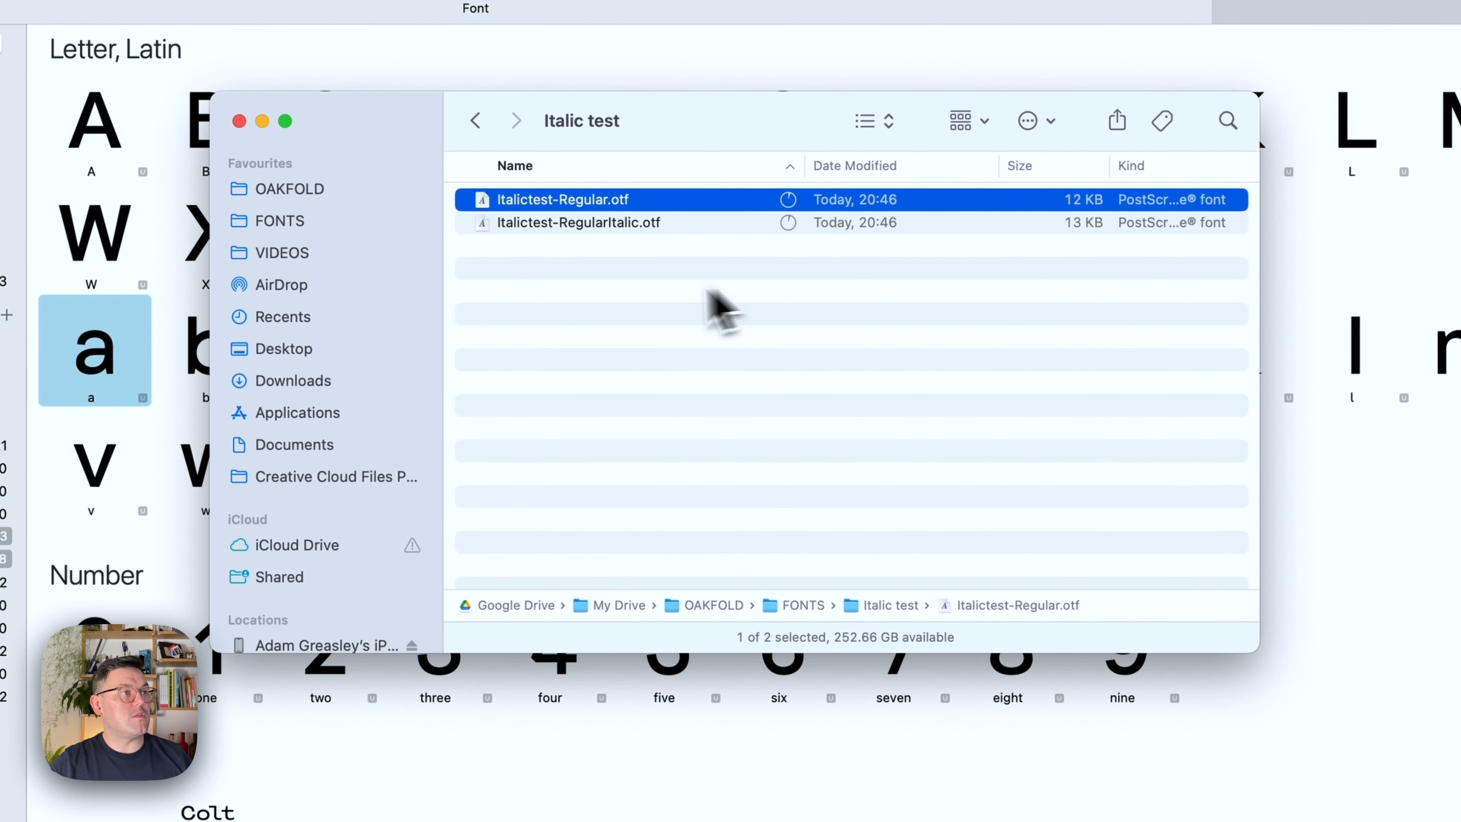
left_click(574, 223)
left_click(557, 202, "shift")
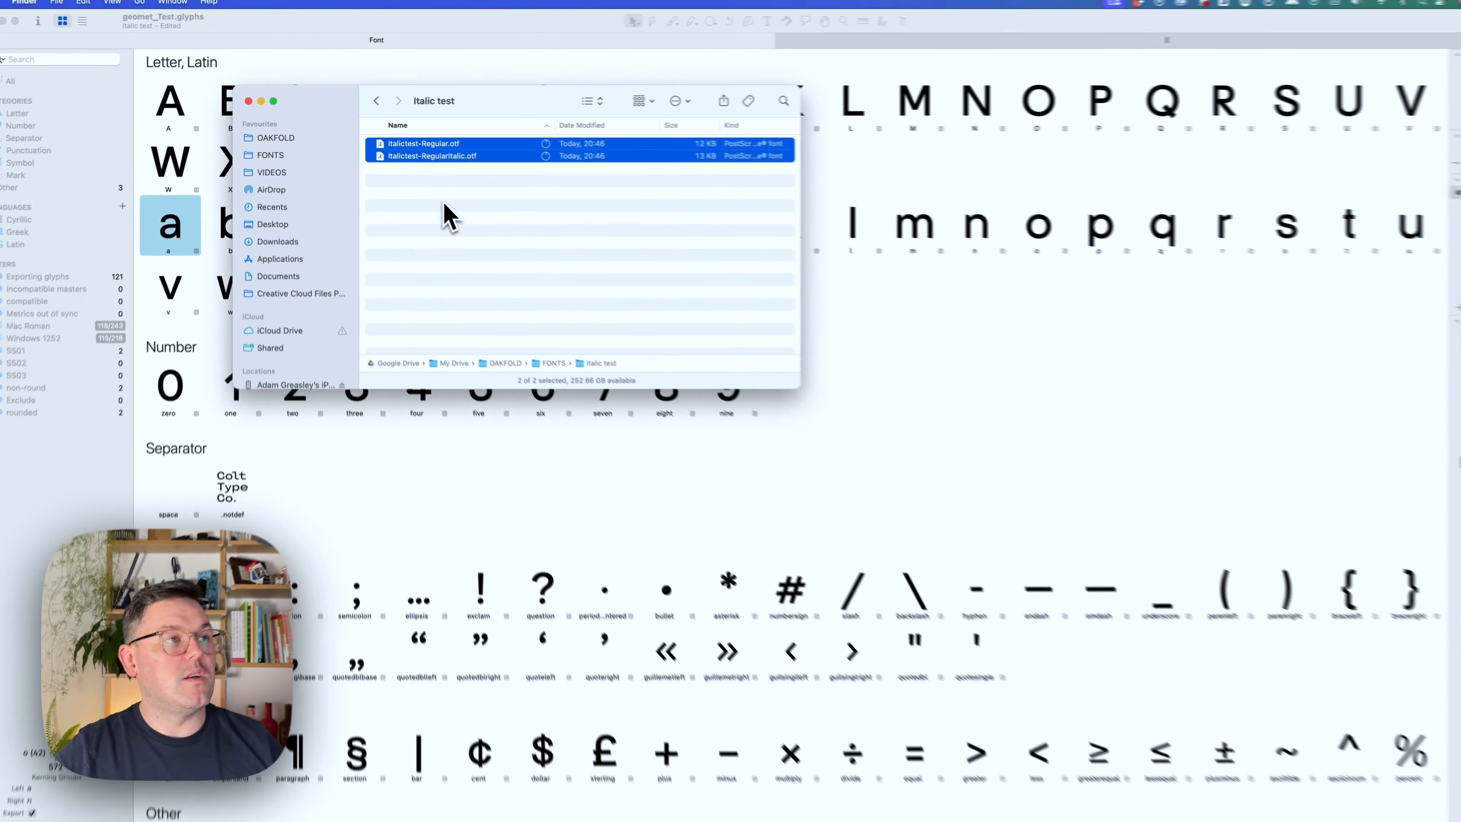
left_click(489, 196)
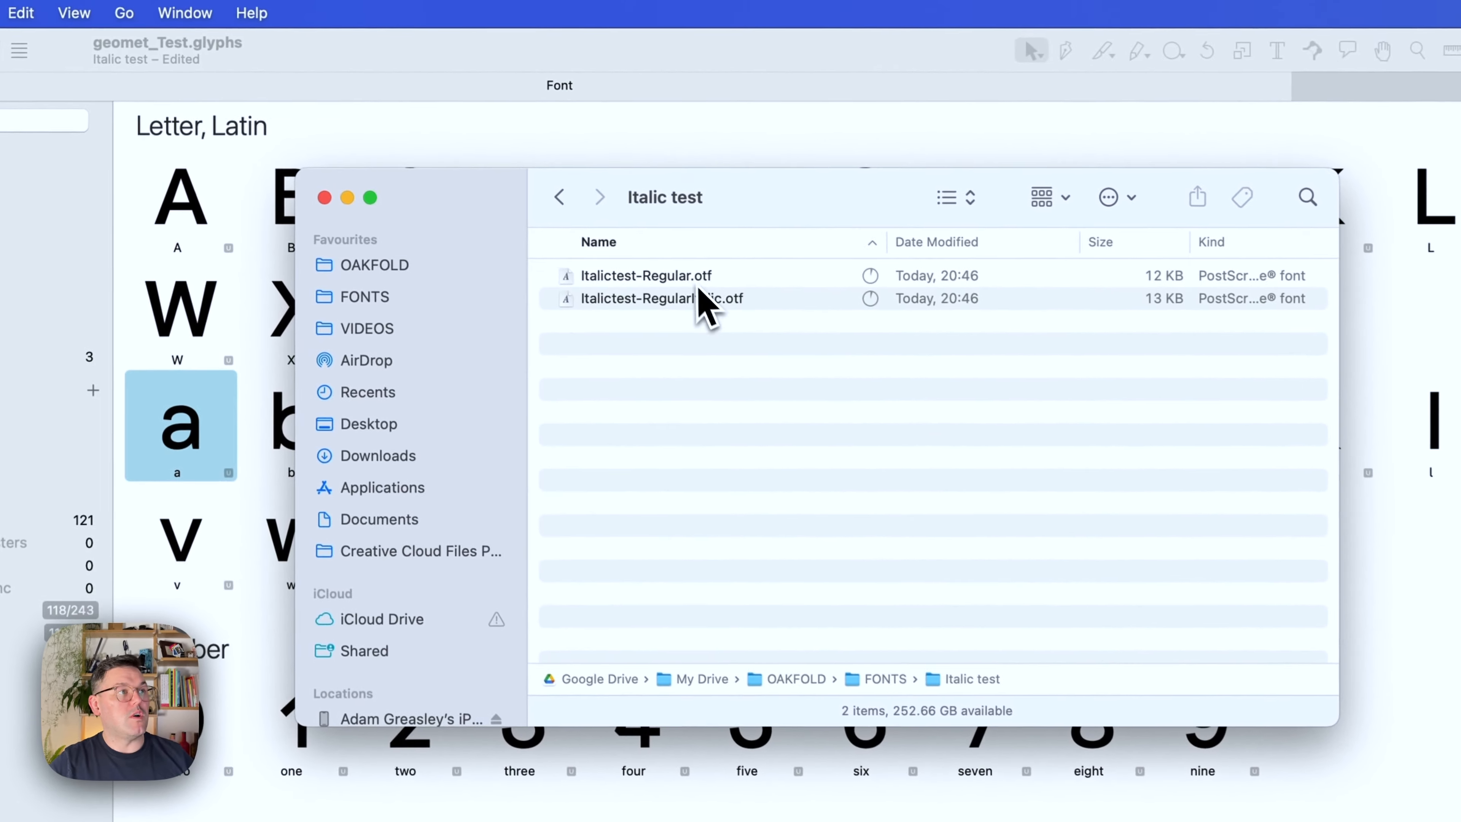
left_click(698, 284)
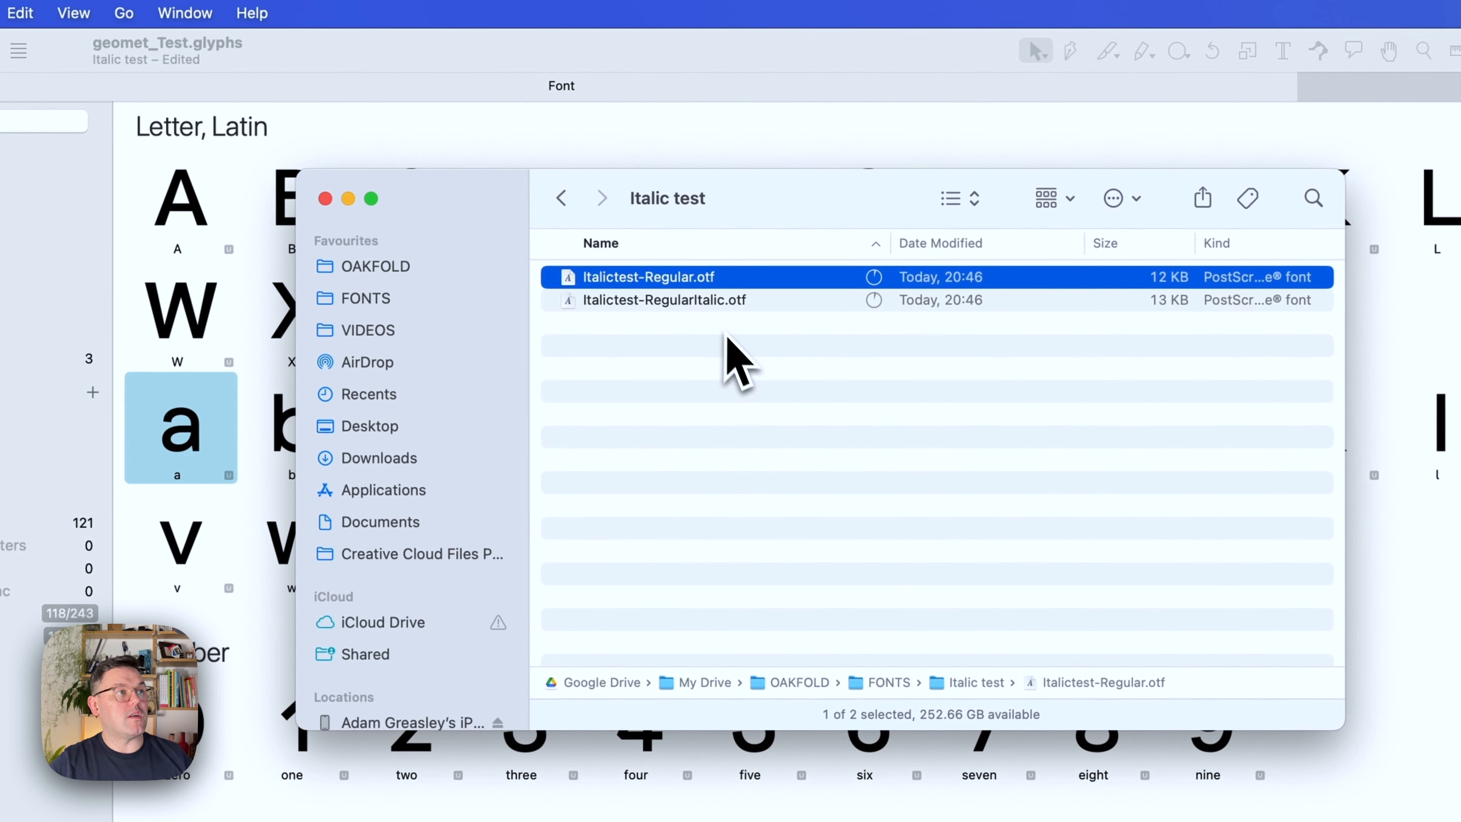
left_click(704, 303)
left_click(731, 382)
Step: Preview Italictest-Regular.otf and Italictest-RegularItalic.otf with Quick Look, comparing the a and g letterforms between the two fonts
left_click(672, 280)
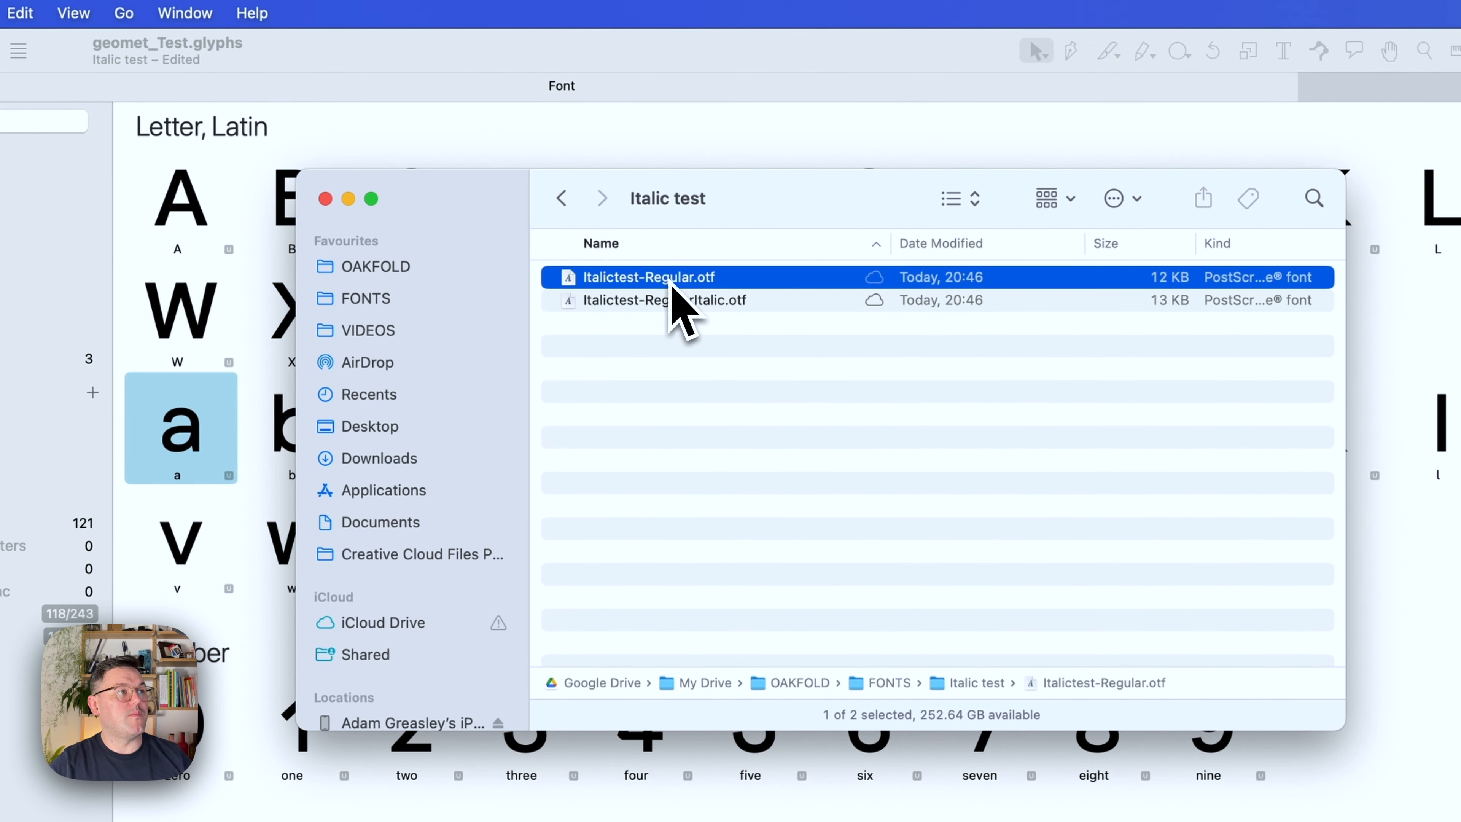
key("space")
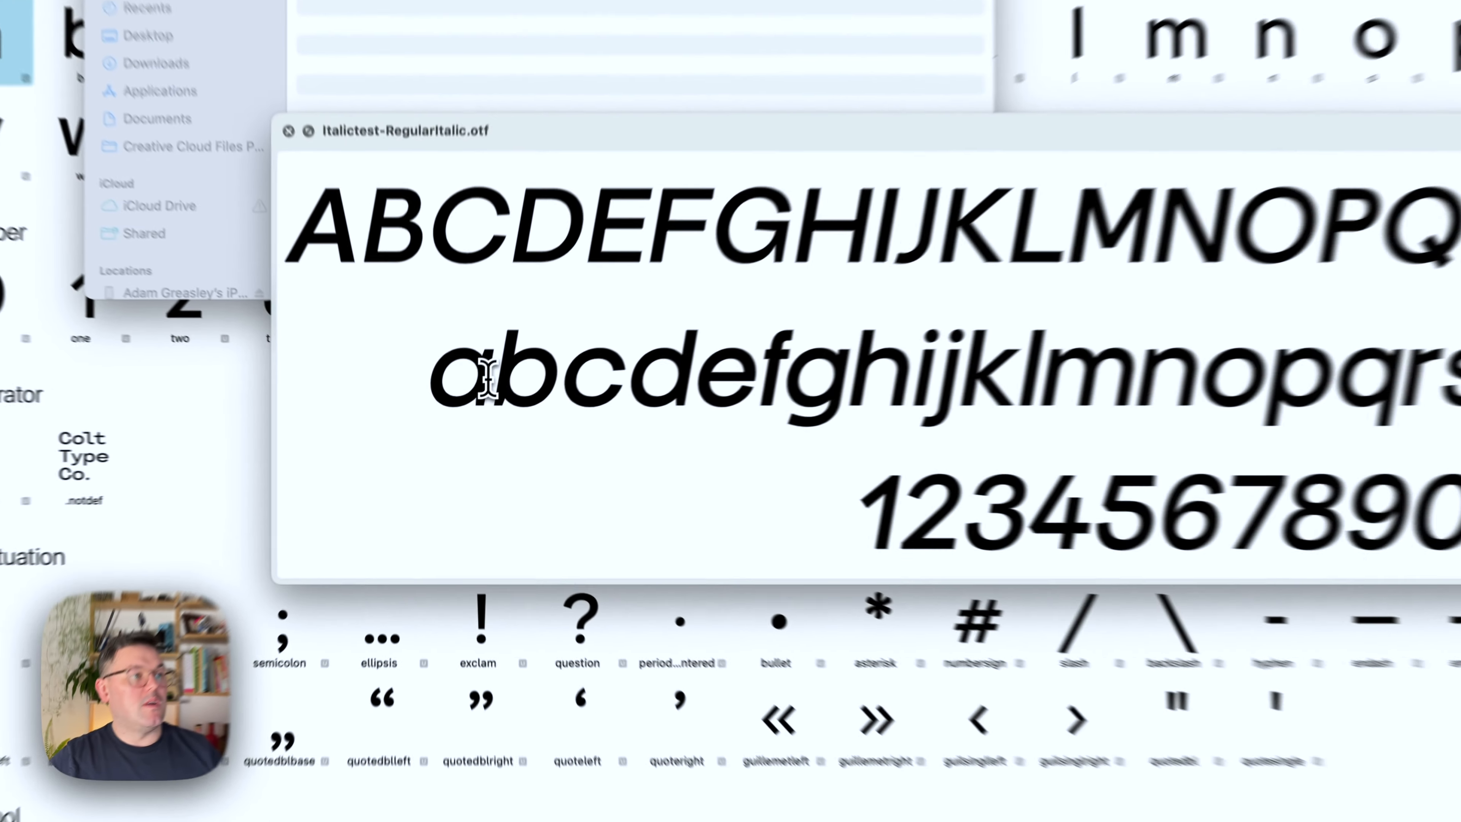
left_click_drag(433, 406, 463, 406)
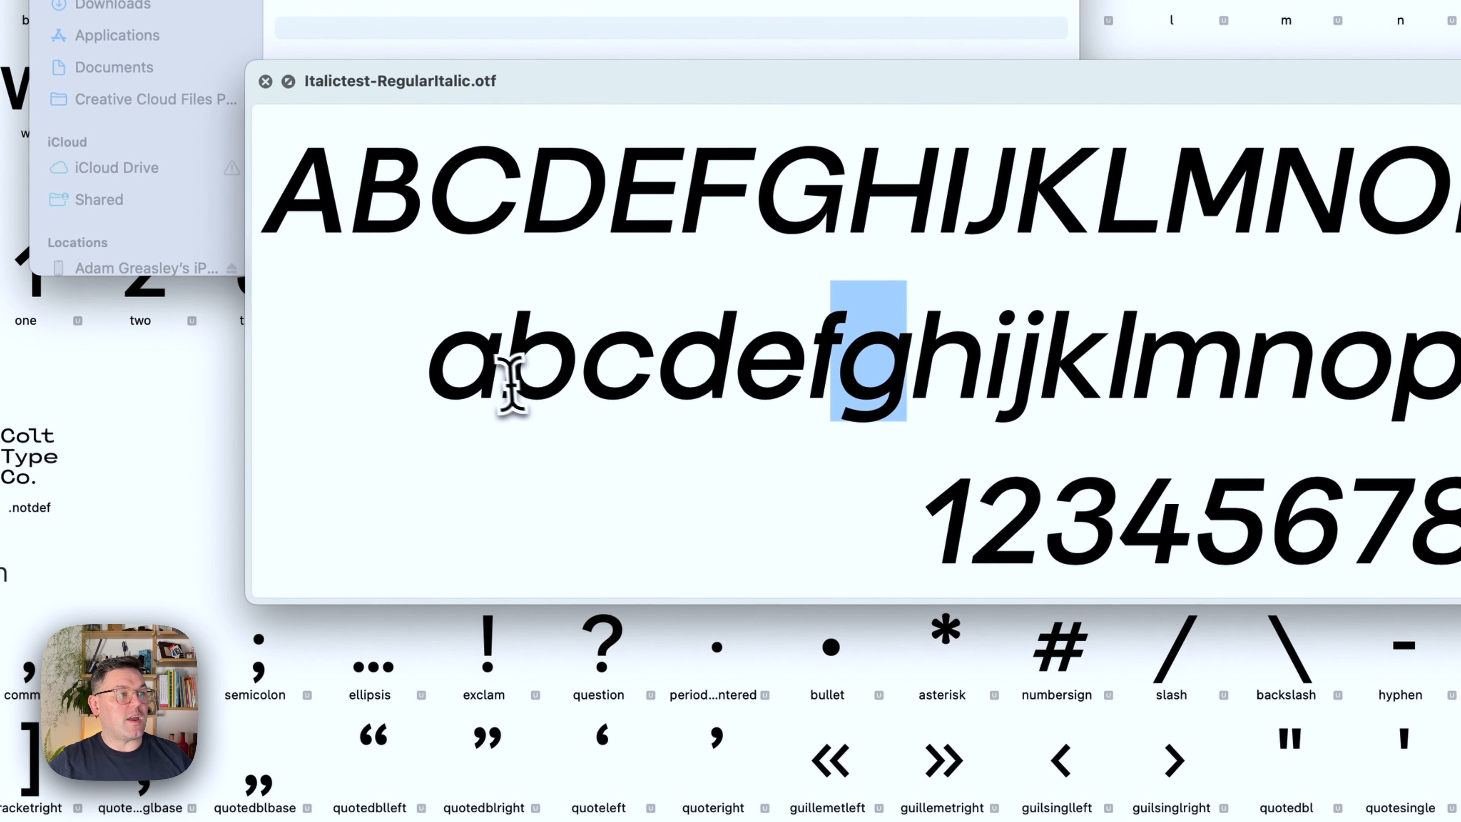
key("Up")
key("Down")
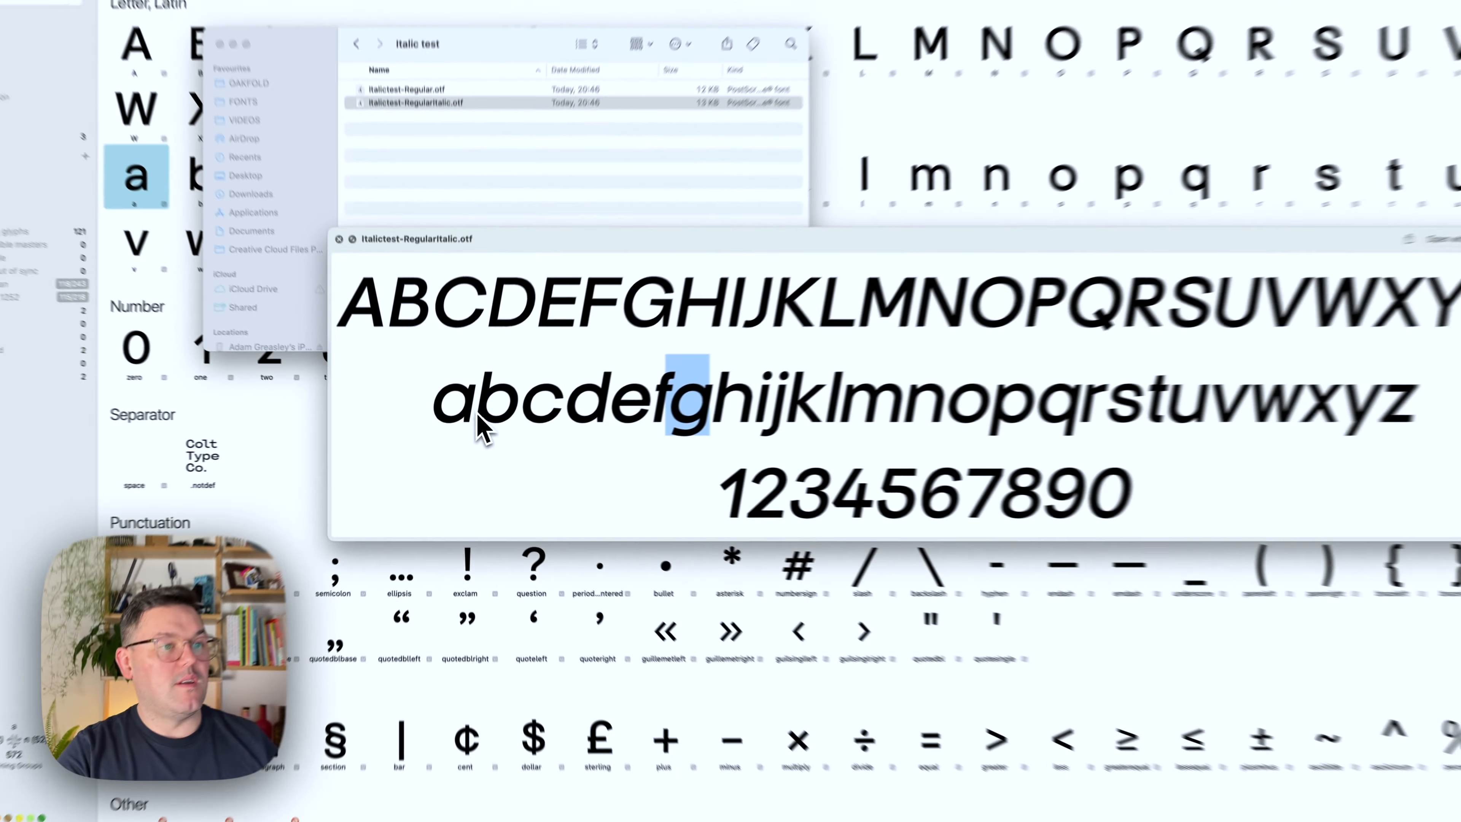